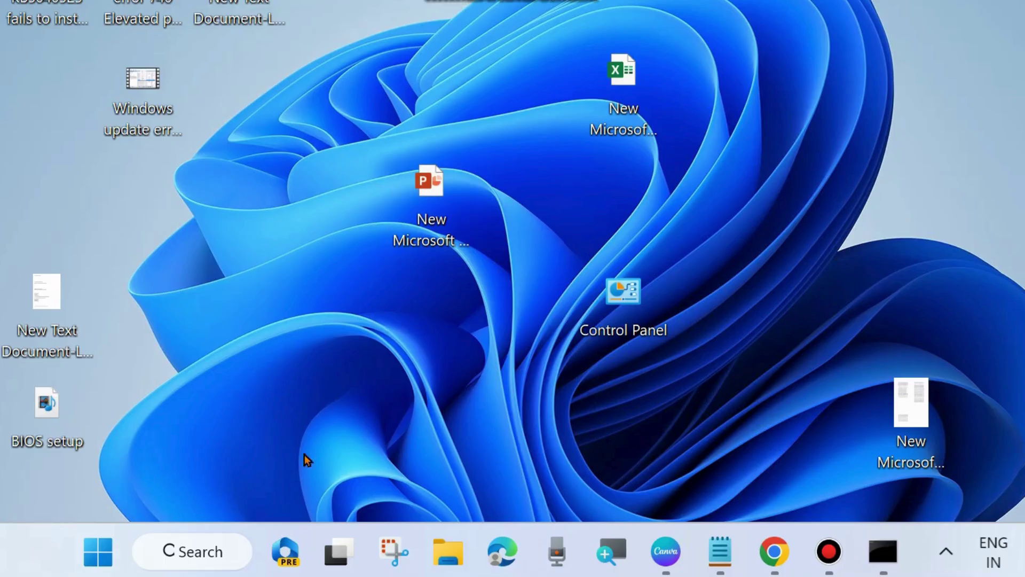
Step: Open the Other troubleshooters page under the system's Troubleshoot settings
right_click(98, 554)
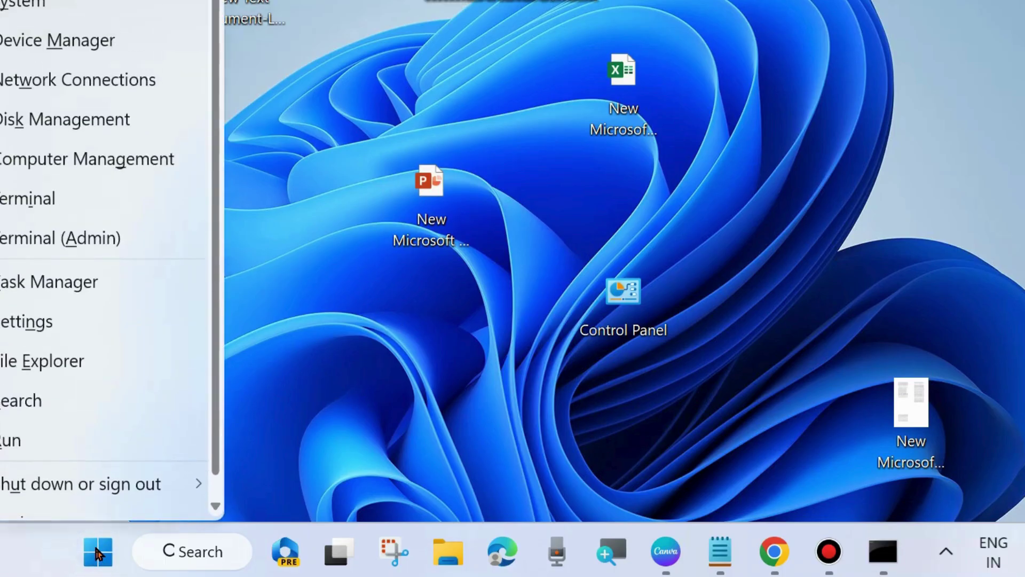
click(41, 328)
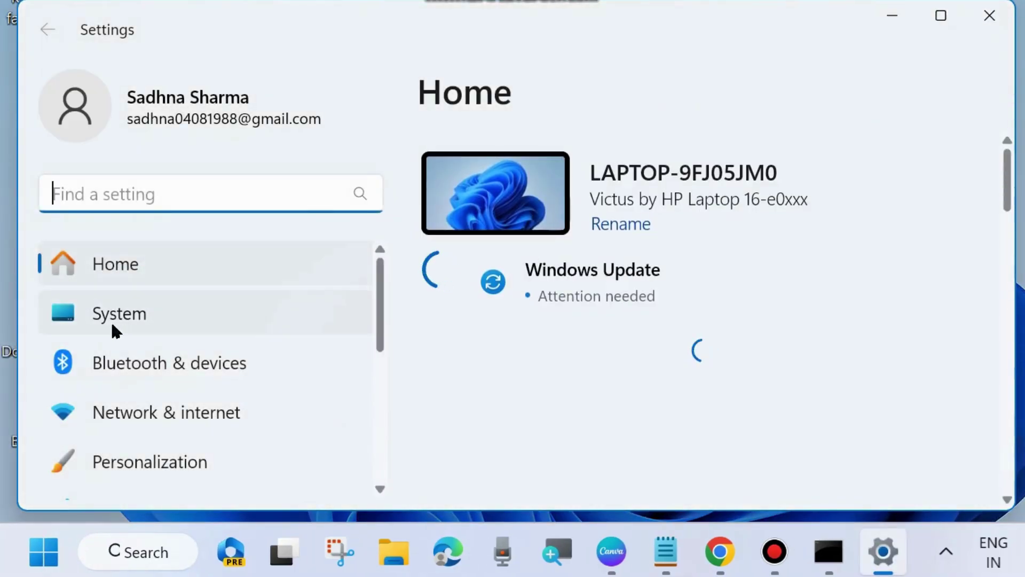
click(128, 315)
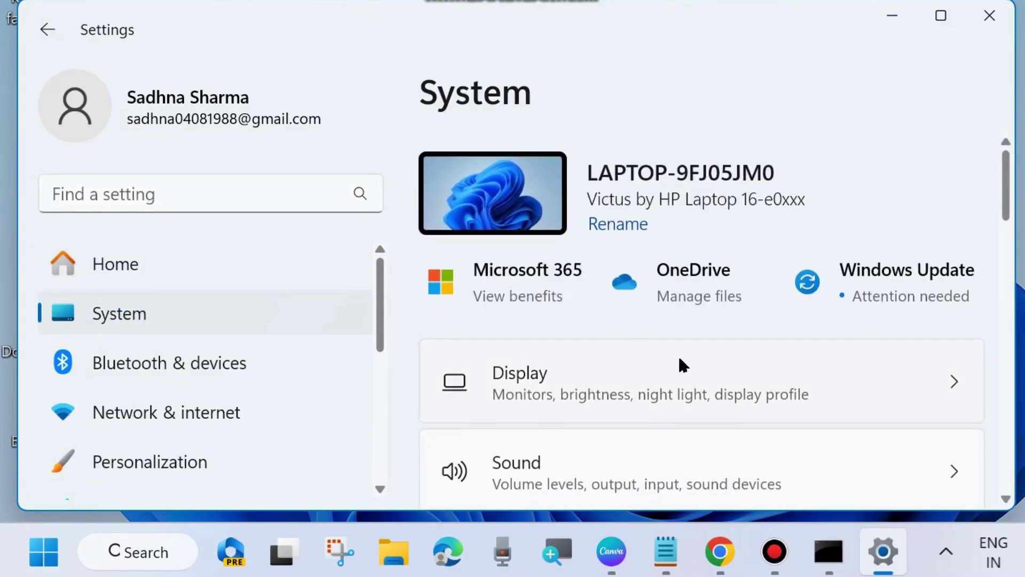
scroll(679, 359, down, 7)
scroll(628, 351, down, 8)
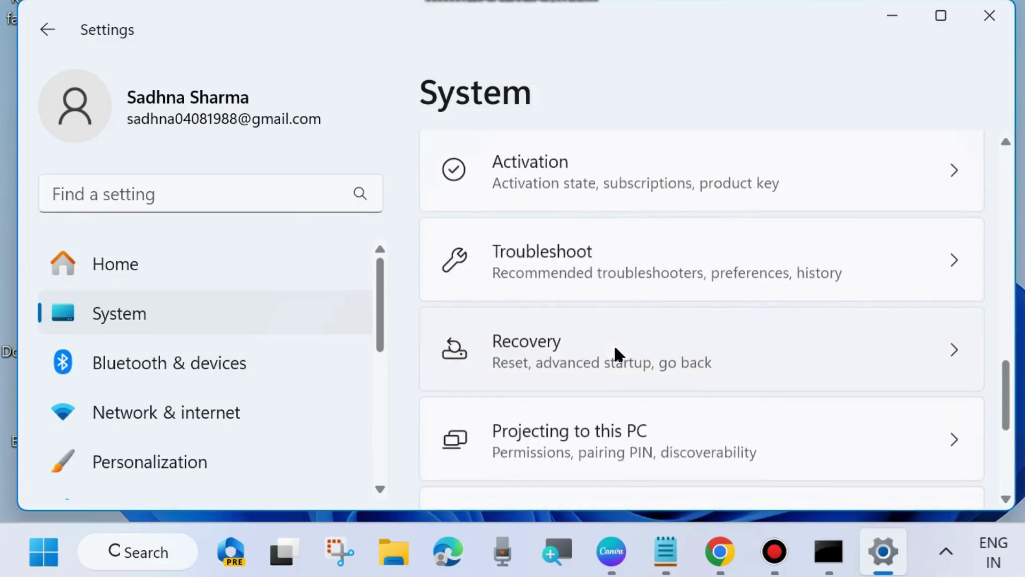
click(607, 257)
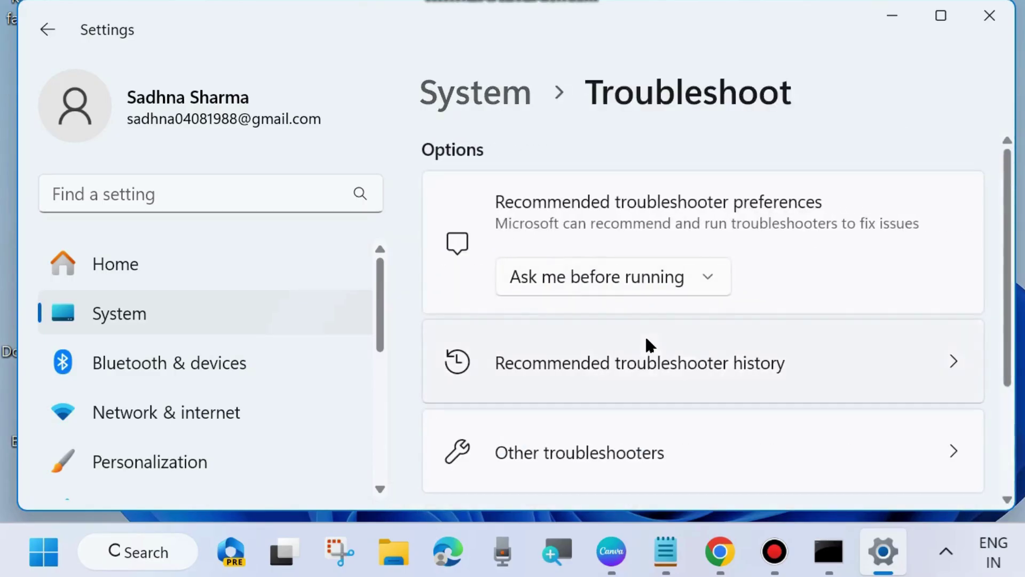
scroll(646, 342, down, 2)
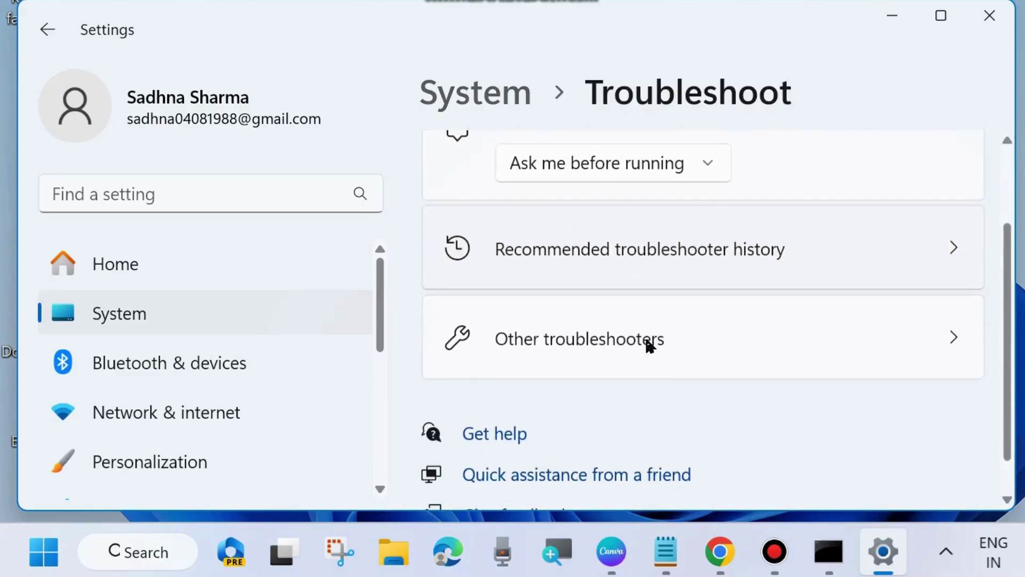
click(616, 334)
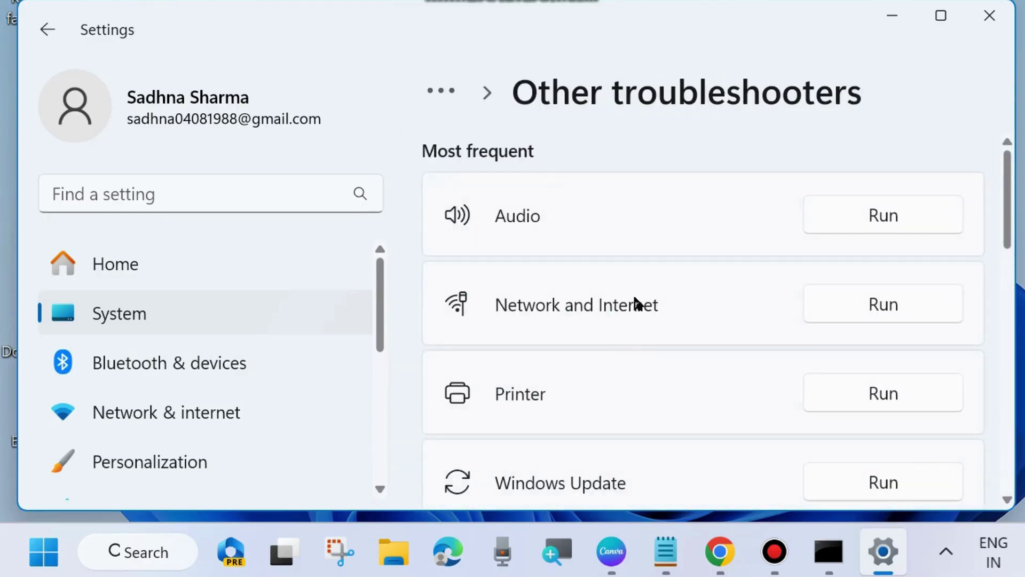
Step: Run the Windows Update troubleshooter and close both its window and Settings
scroll(630, 293, down, 3)
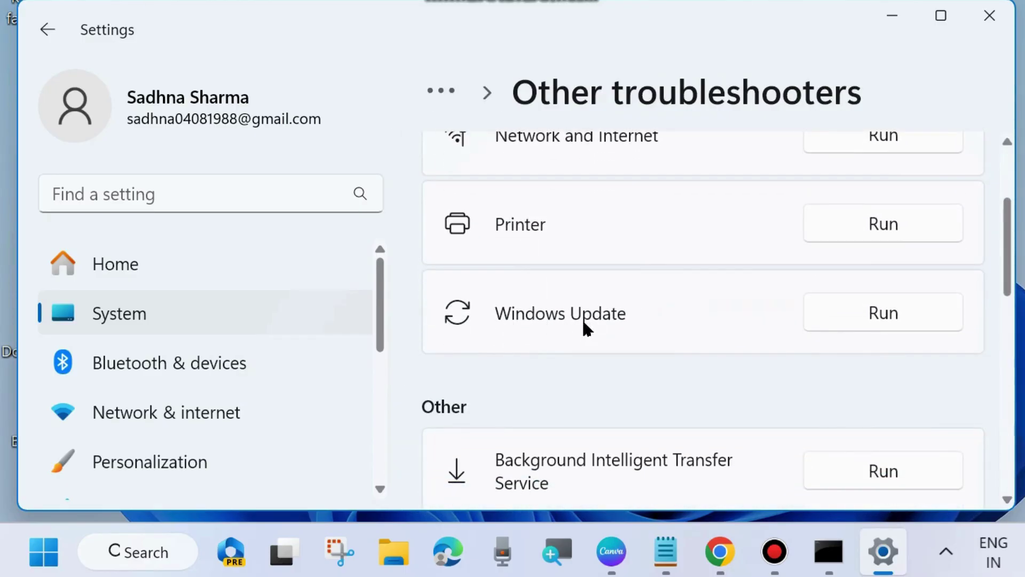
click(881, 315)
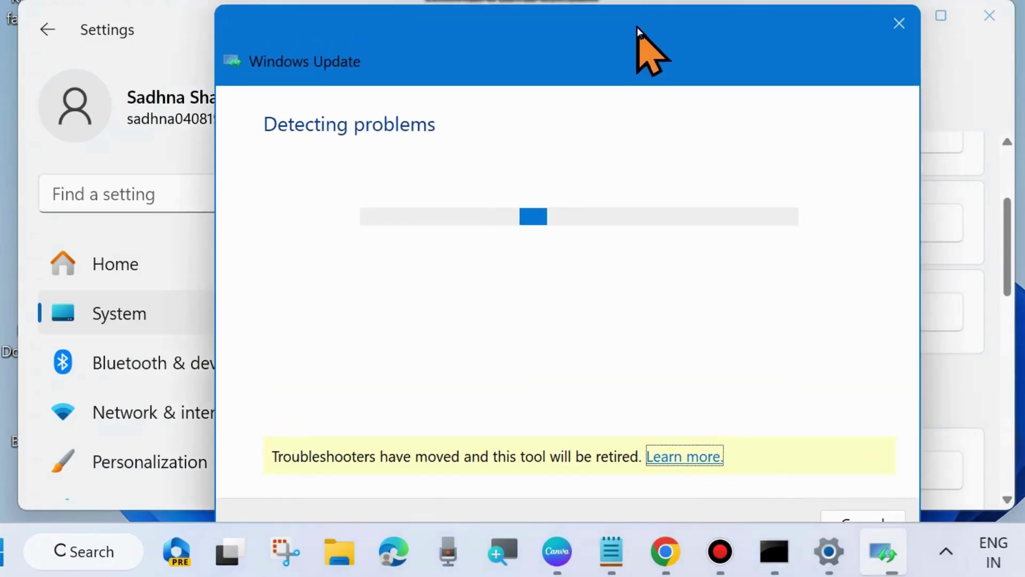
drag(636, 27, 633, 24)
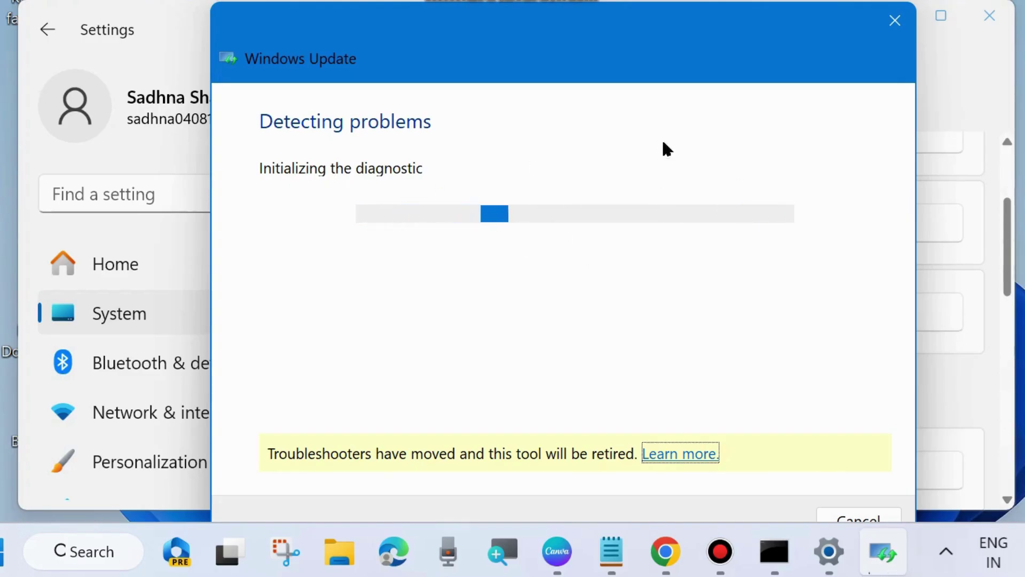
click(897, 20)
click(981, 28)
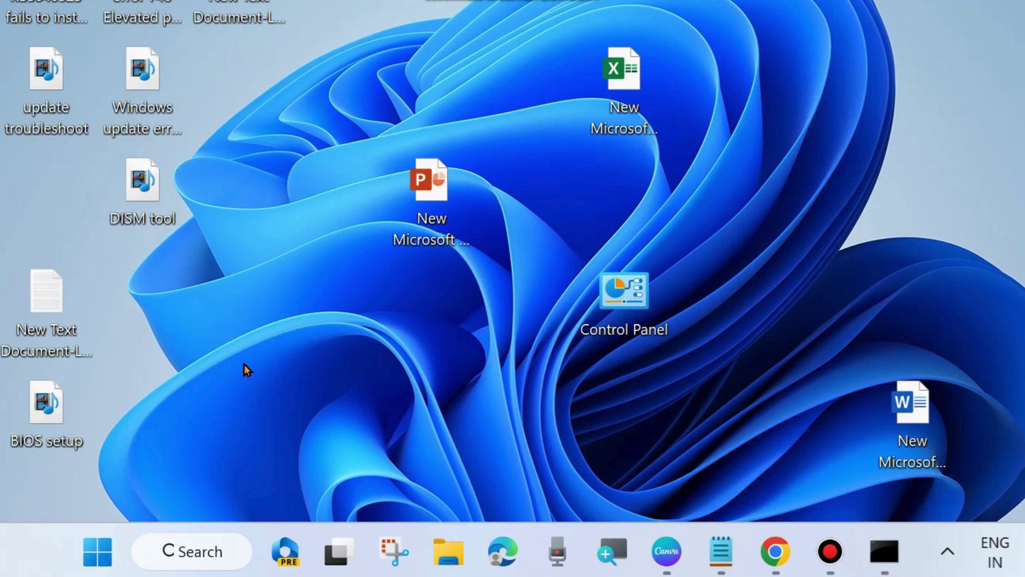
Step: Open the Services console by running services.msc from the Run dialog
right_click(95, 558)
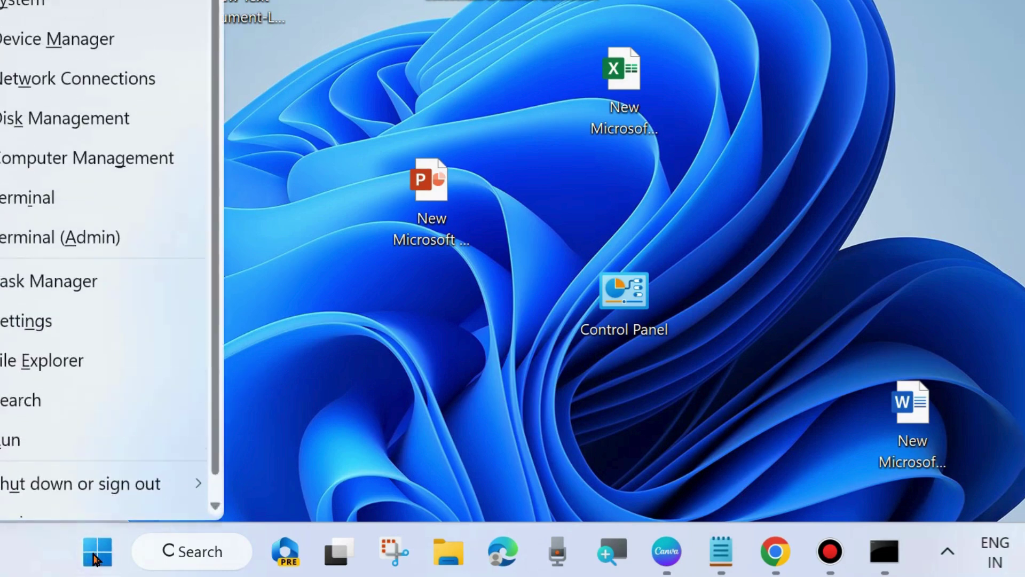
click(37, 438)
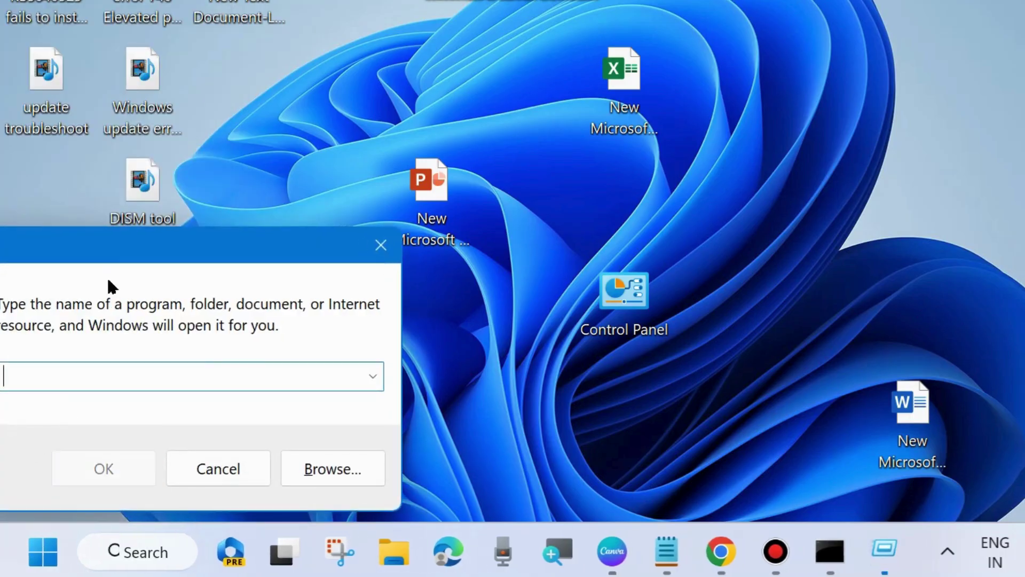
drag(120, 247, 495, 59)
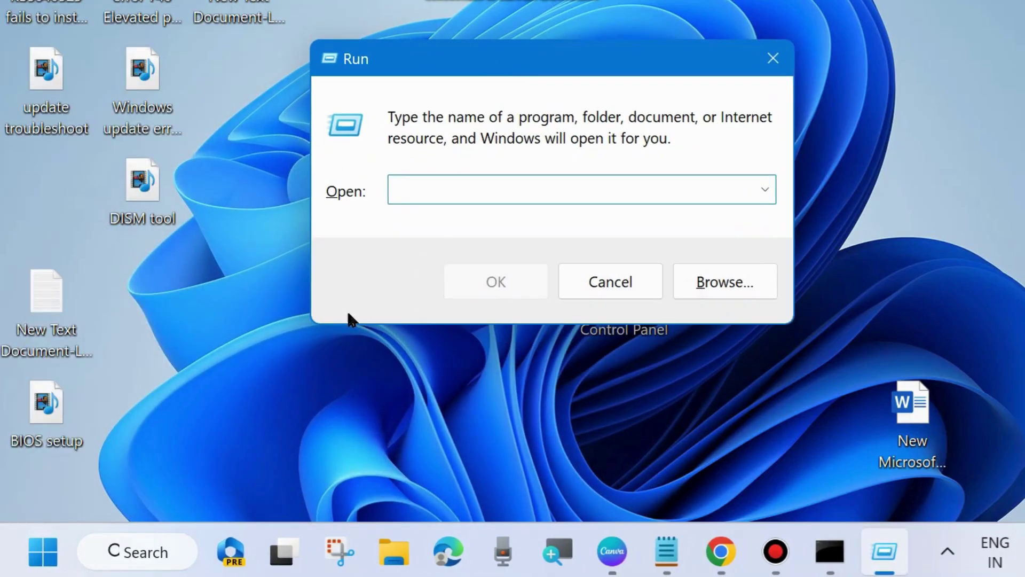
text(services)
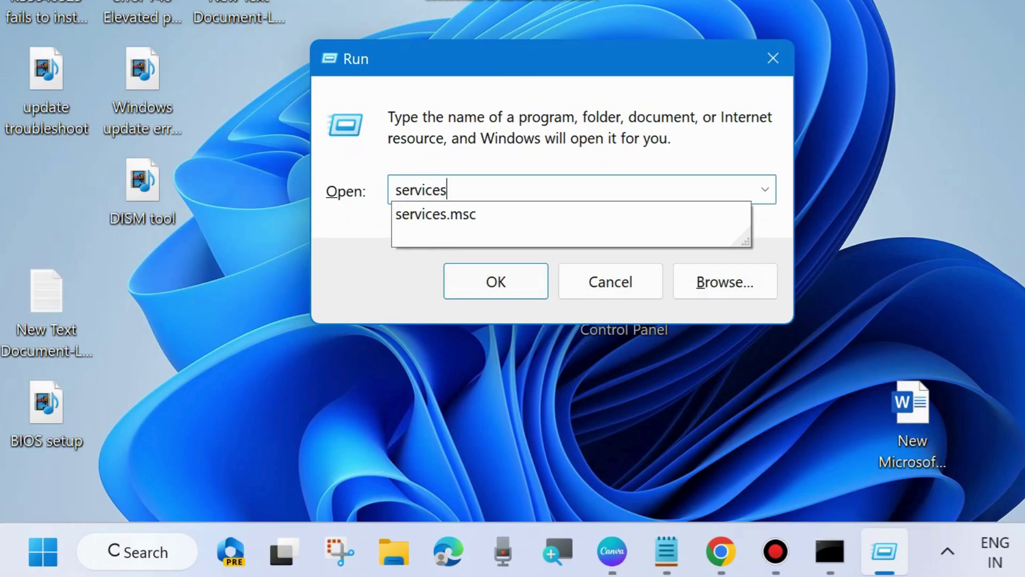
click(456, 215)
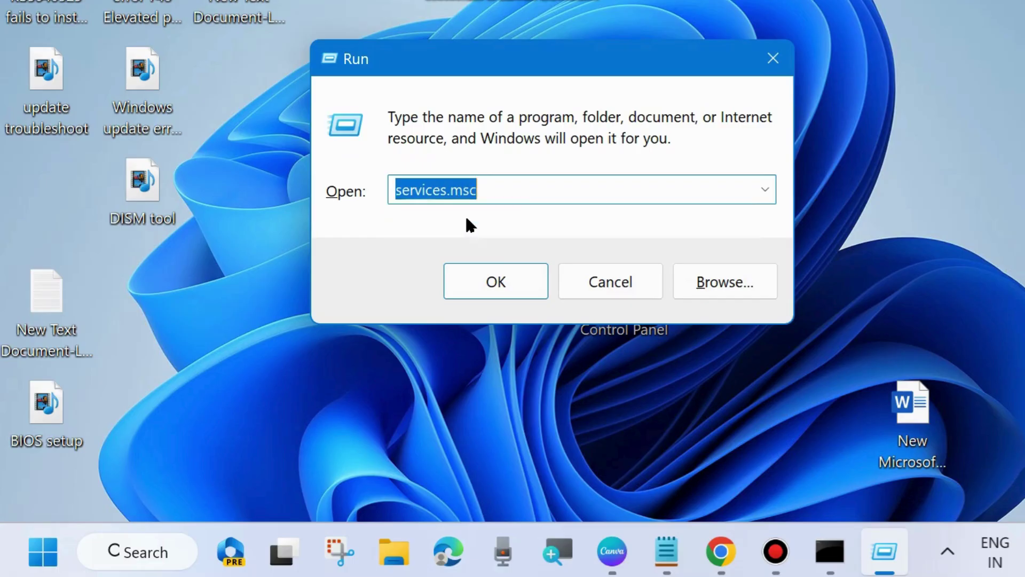
click(524, 193)
click(438, 222)
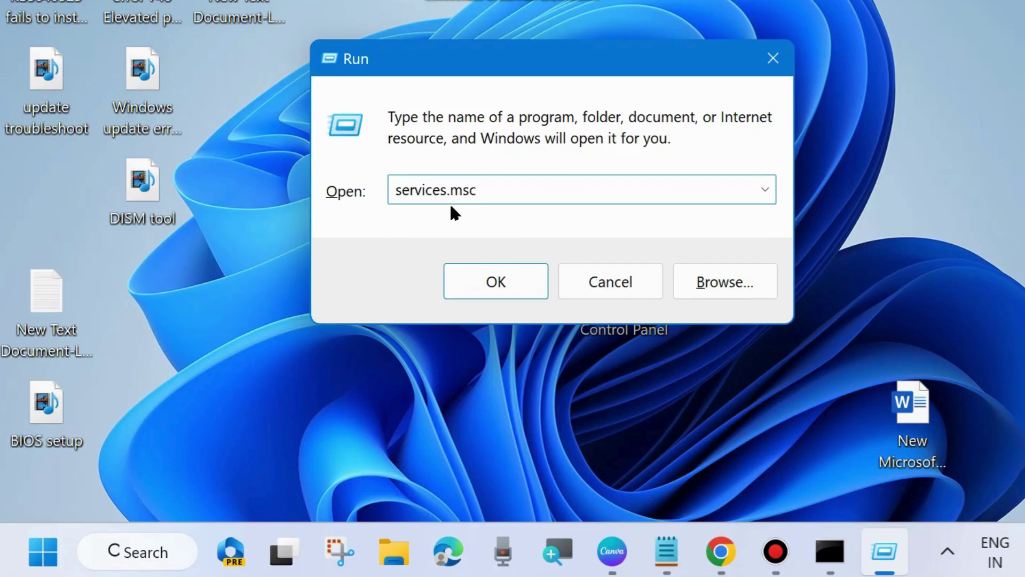
click(497, 279)
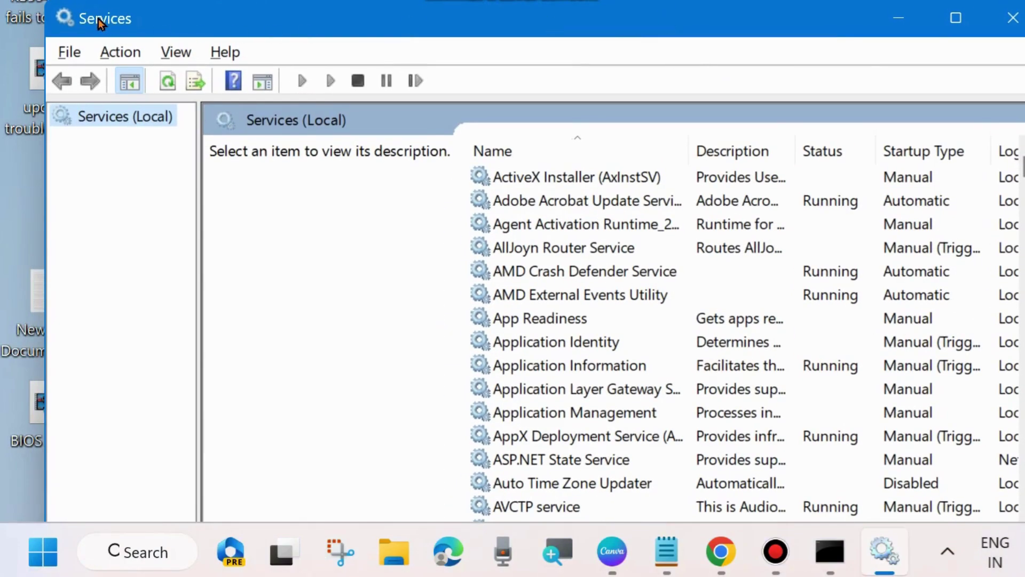
Step: Restart the Background Intelligent Transfer Service
drag(632, 32, 554, 0)
scroll(466, 316, down, 3)
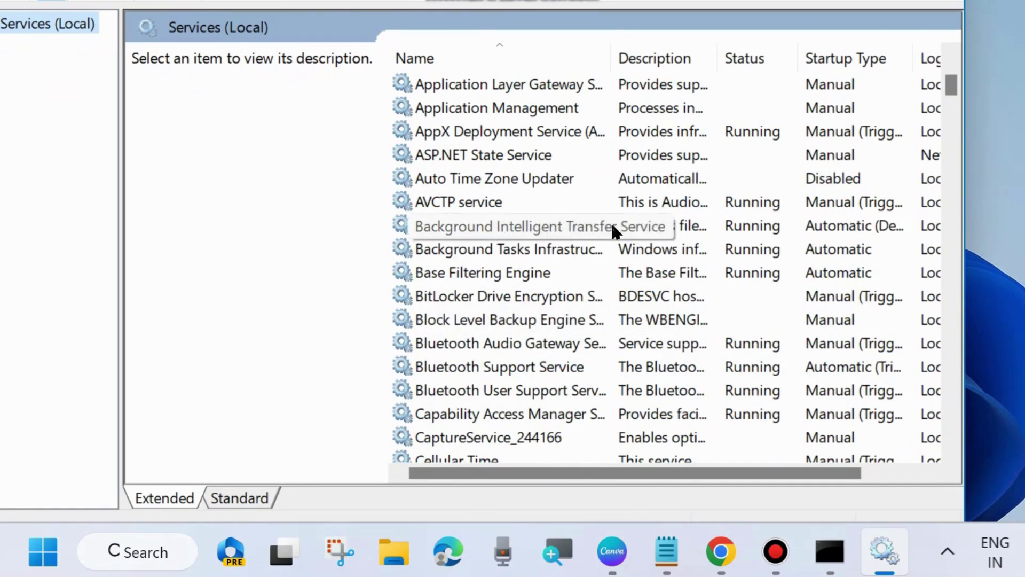
click(539, 229)
right_click(481, 231)
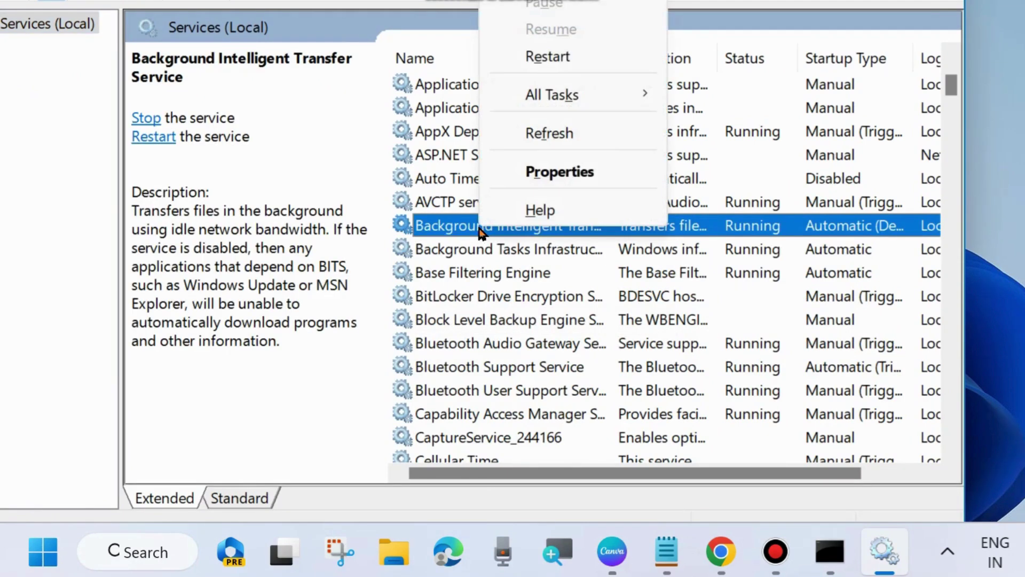
click(549, 55)
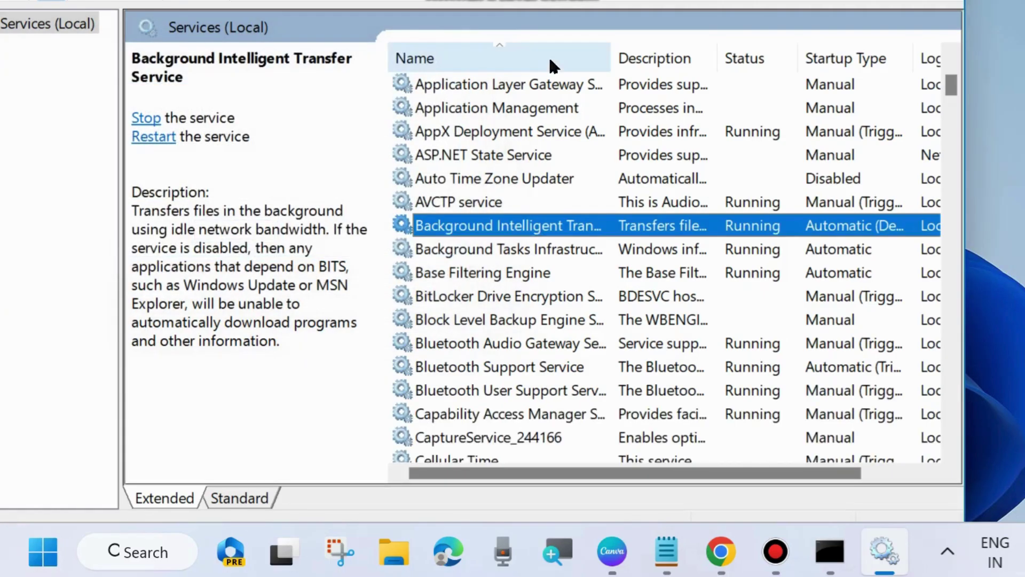
Step: Set the Background Intelligent Transfer Service's startup type to Automatic and apply the change
double_click(550, 227)
click(485, 212)
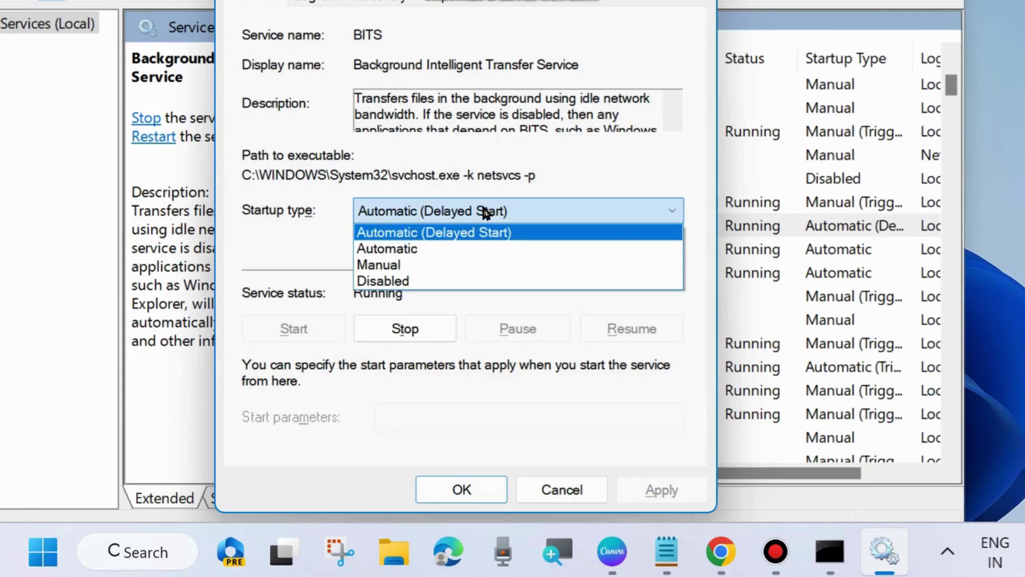
click(419, 250)
click(658, 493)
click(462, 489)
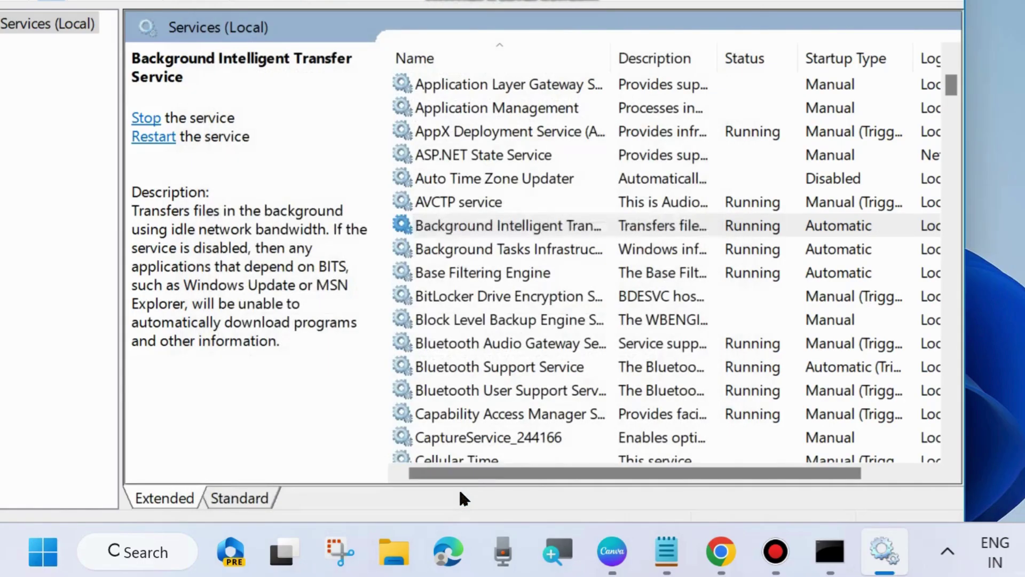
Step: Restart Cryptographic Services and check the startup type in its properties
scroll(526, 318, down, 5)
scroll(527, 323, down, 6)
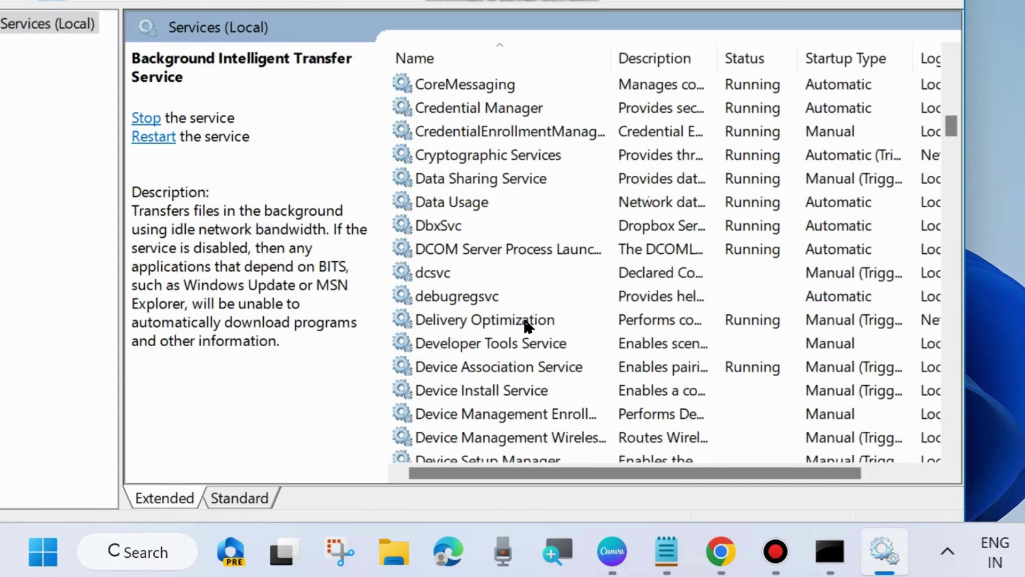
click(473, 159)
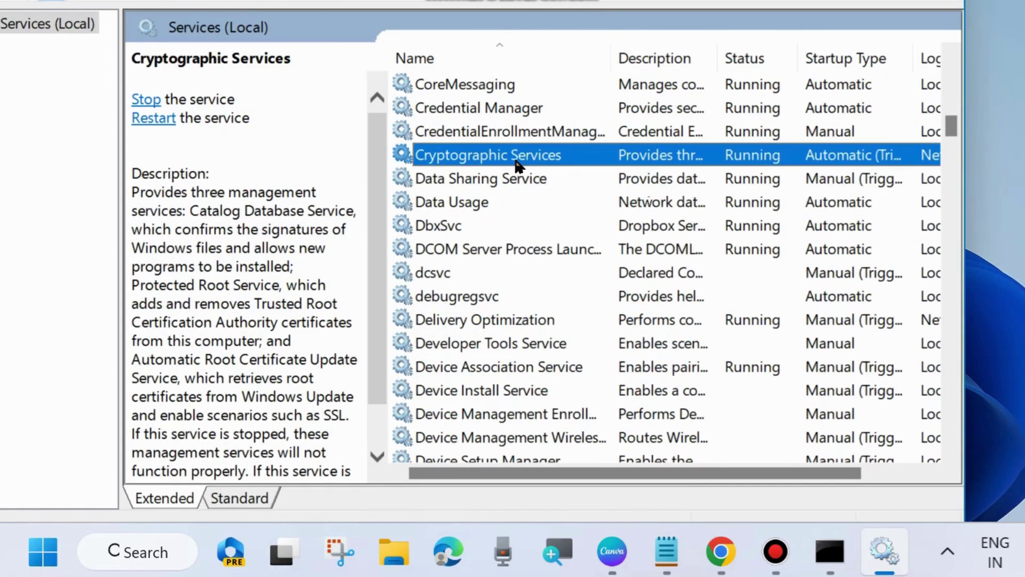
right_click(482, 157)
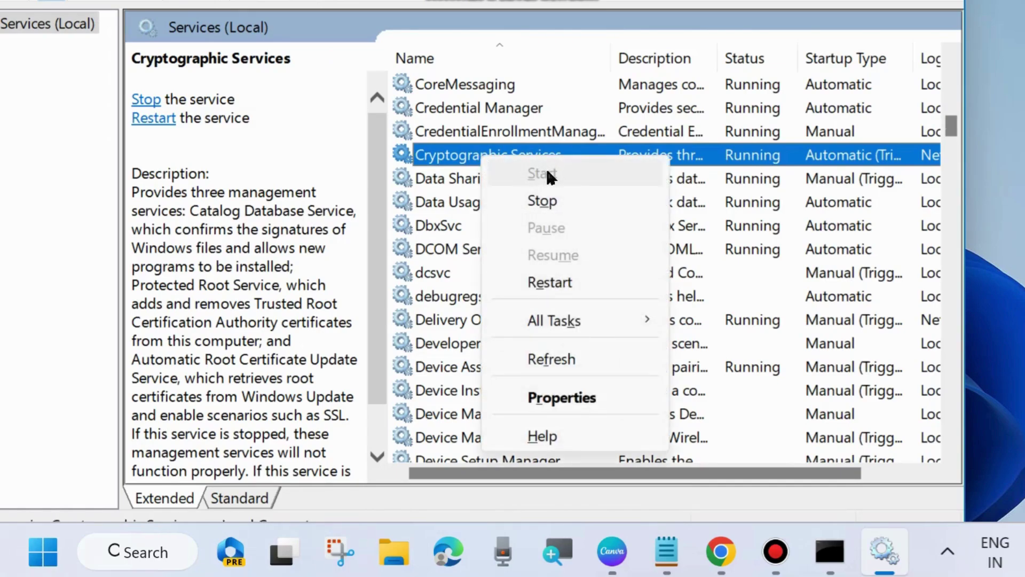
click(555, 286)
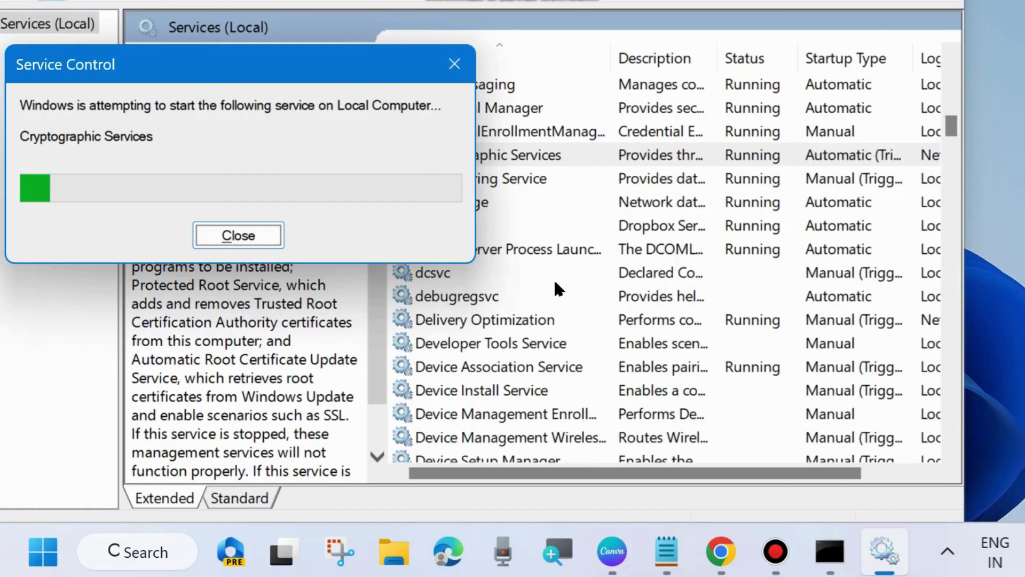
double_click(524, 157)
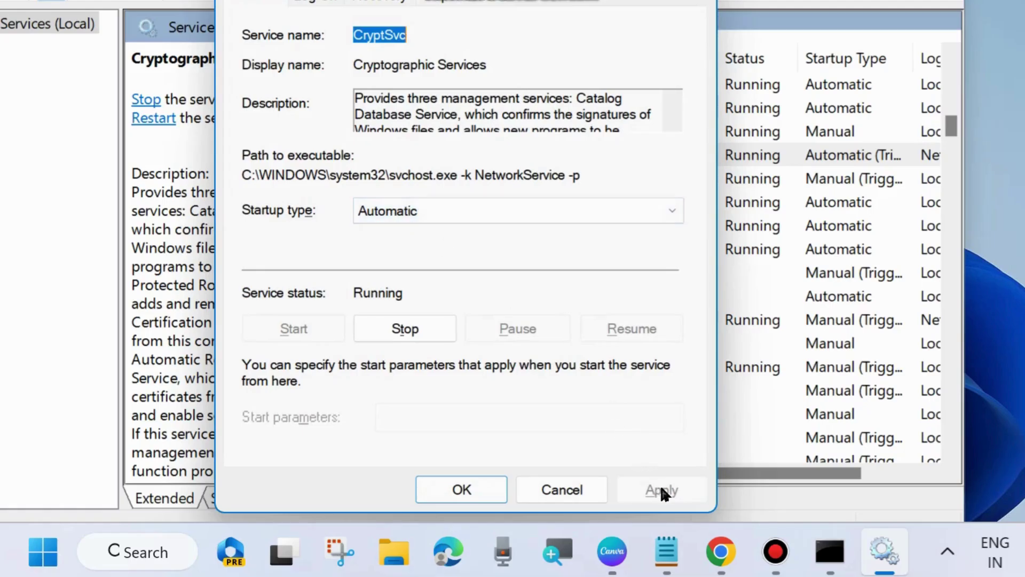
click(476, 487)
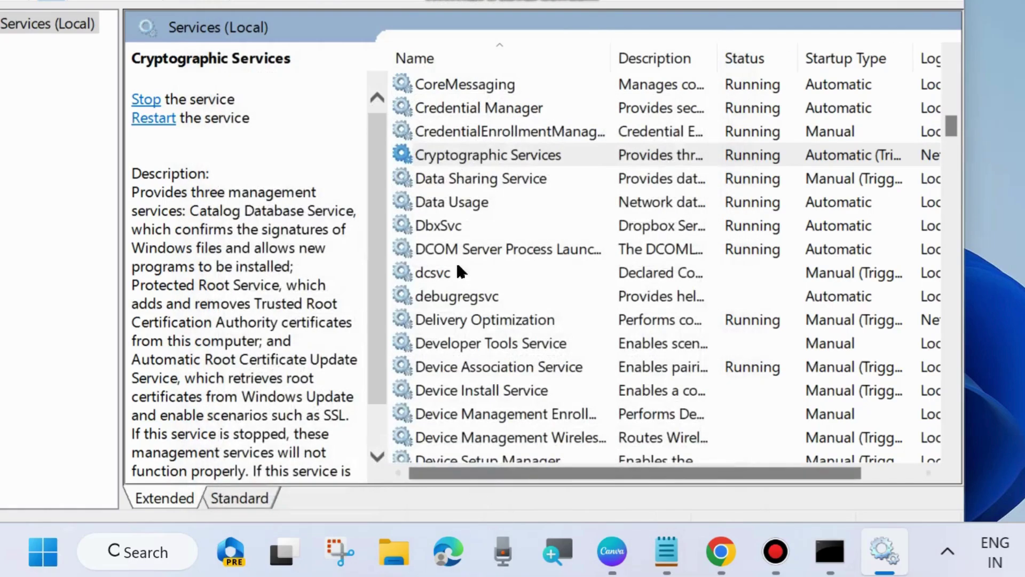
Step: Start the Windows Installer service and check the startup type in its properties
scroll(502, 277, down, 1)
scroll(506, 308, down, 19)
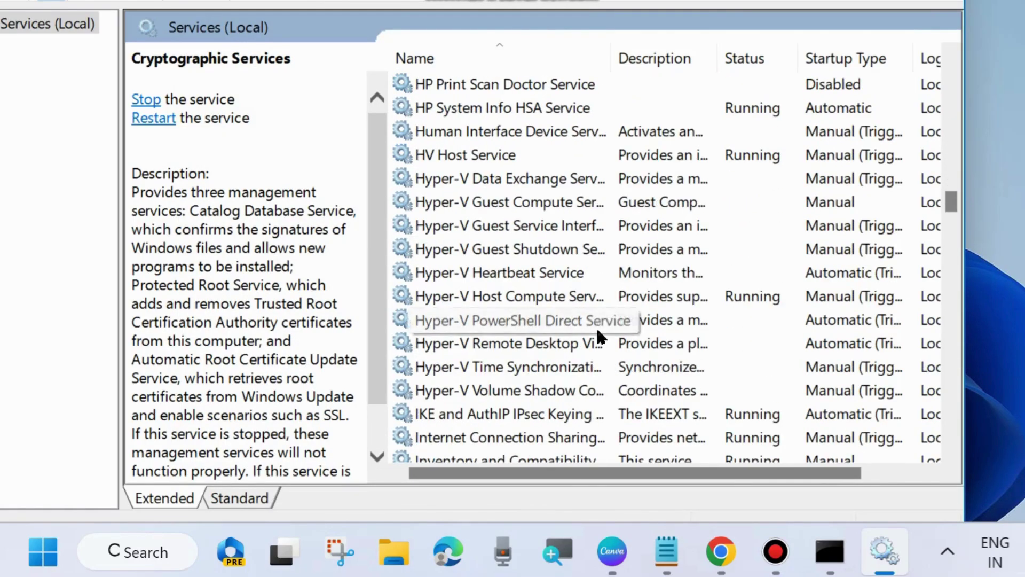
scroll(584, 332, down, 20)
drag(953, 320, 947, 413)
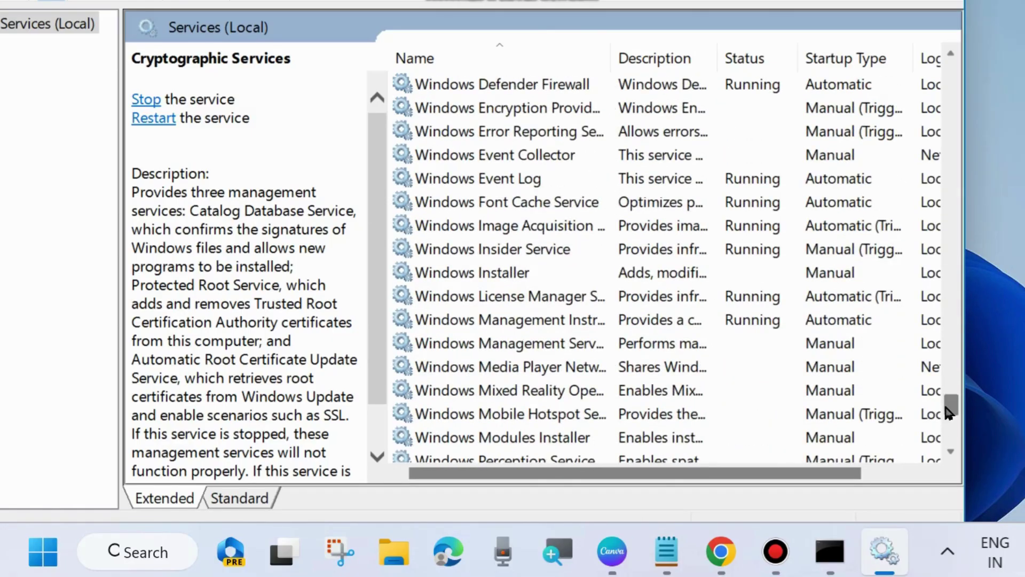
click(470, 273)
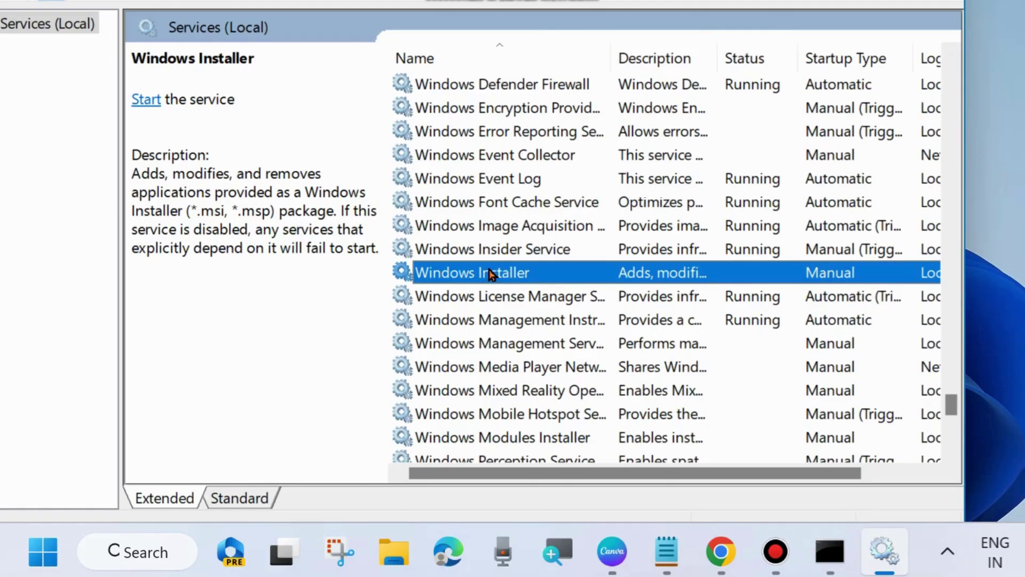
right_click(489, 269)
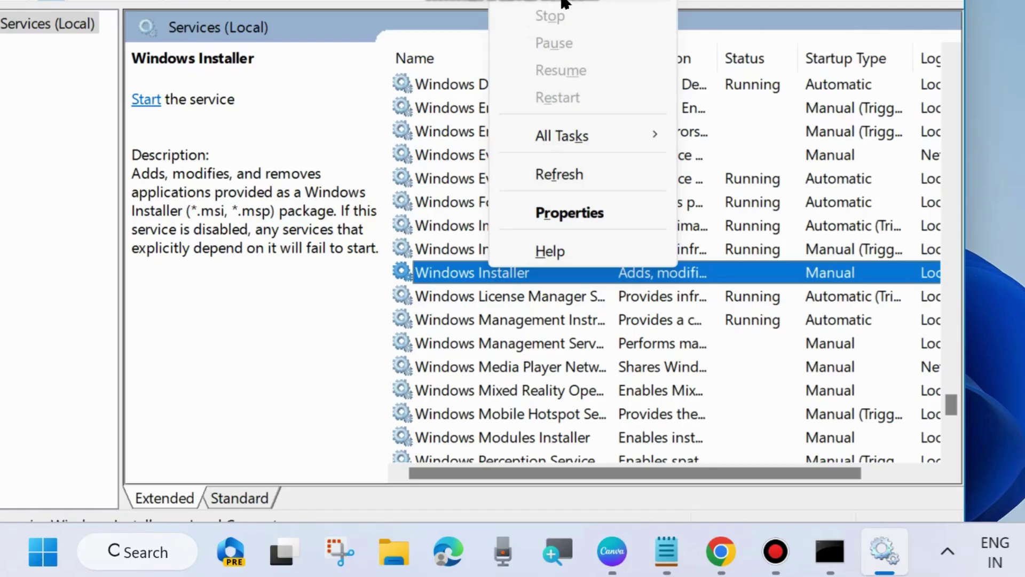
click(549, 2)
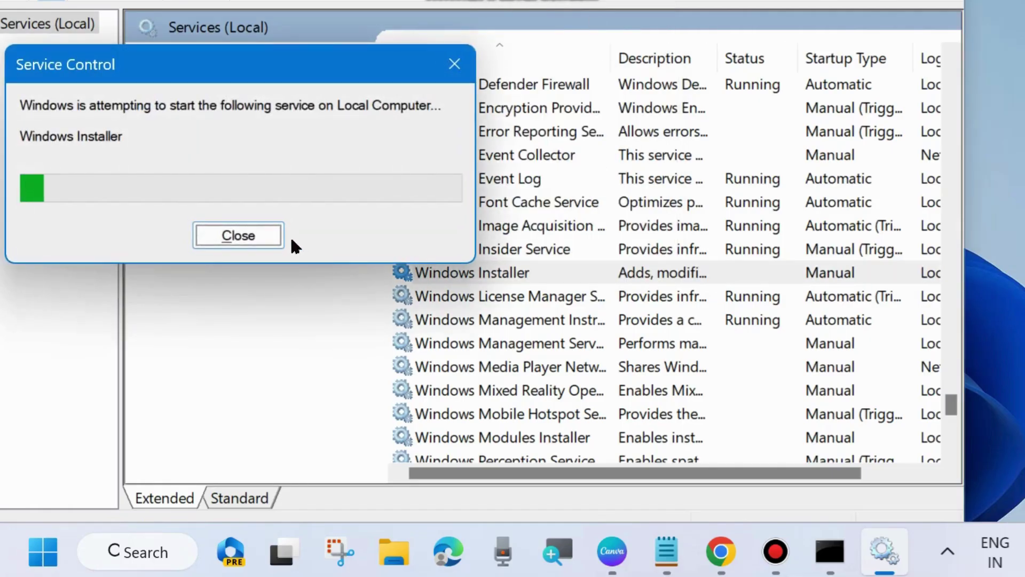
double_click(492, 275)
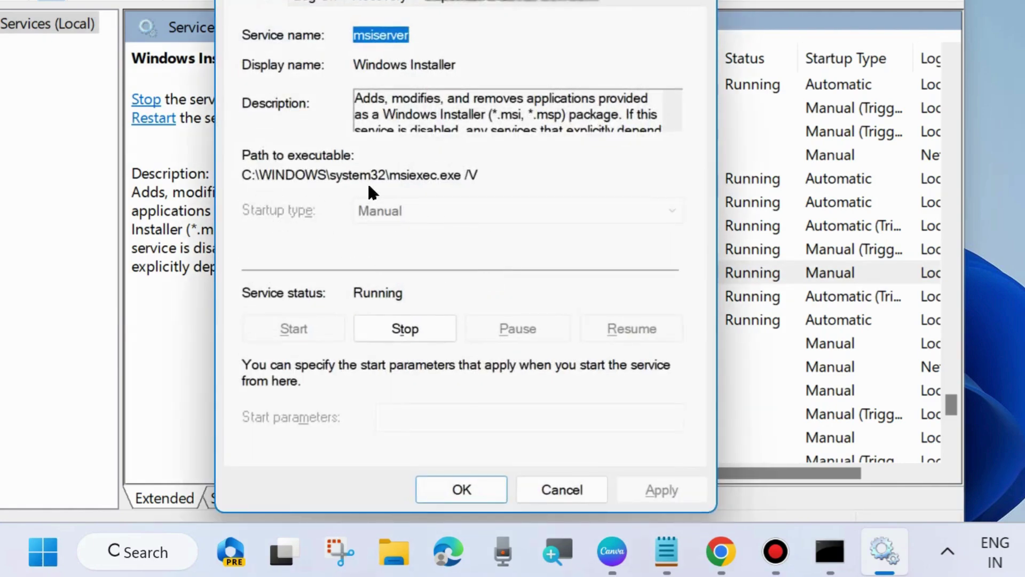
click(462, 489)
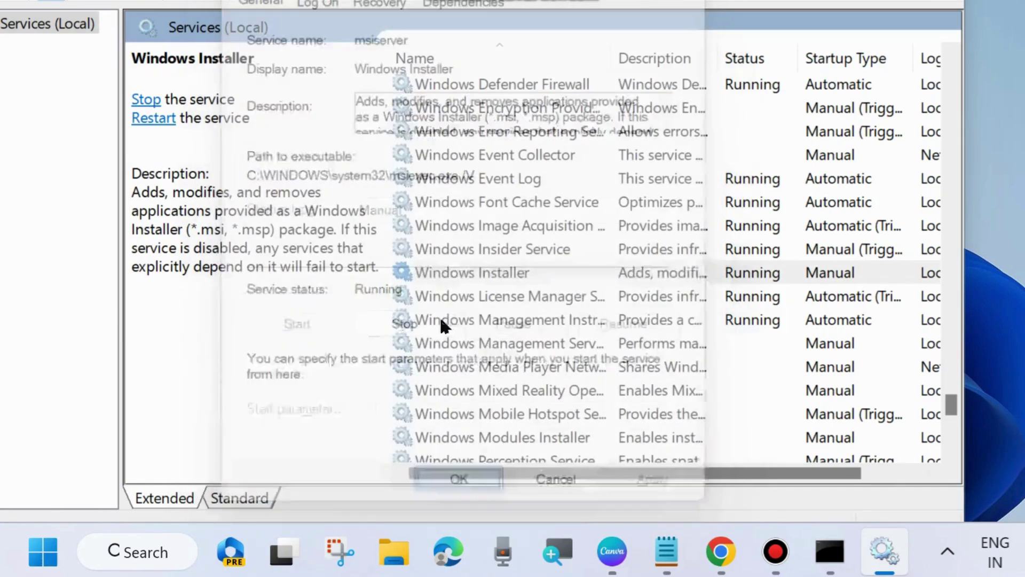
Step: Restart the Windows Update service and check its startup type before closing the Services console
scroll(501, 339, down, 4)
scroll(501, 338, down, 3)
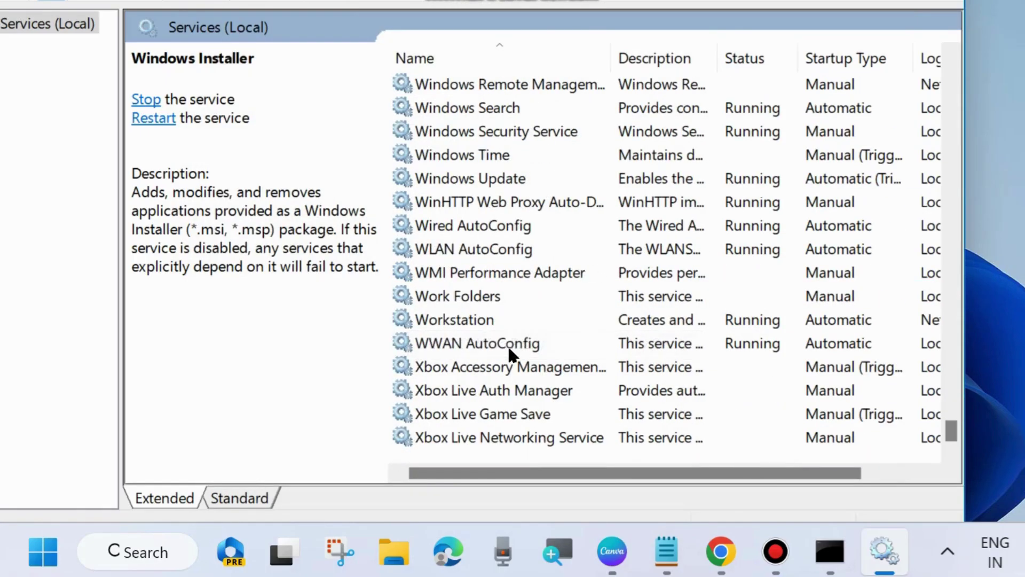
click(455, 181)
right_click(447, 183)
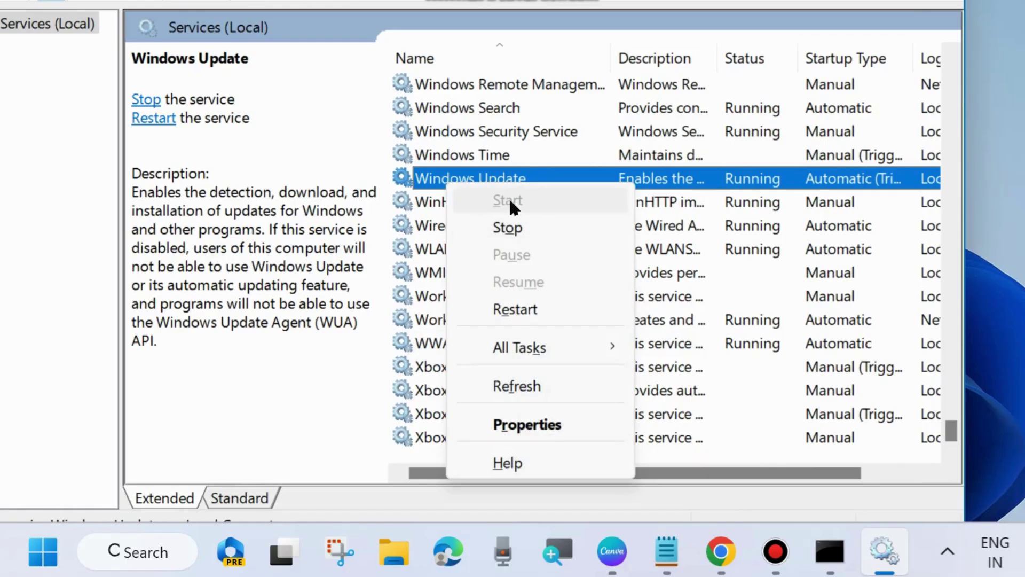
click(522, 309)
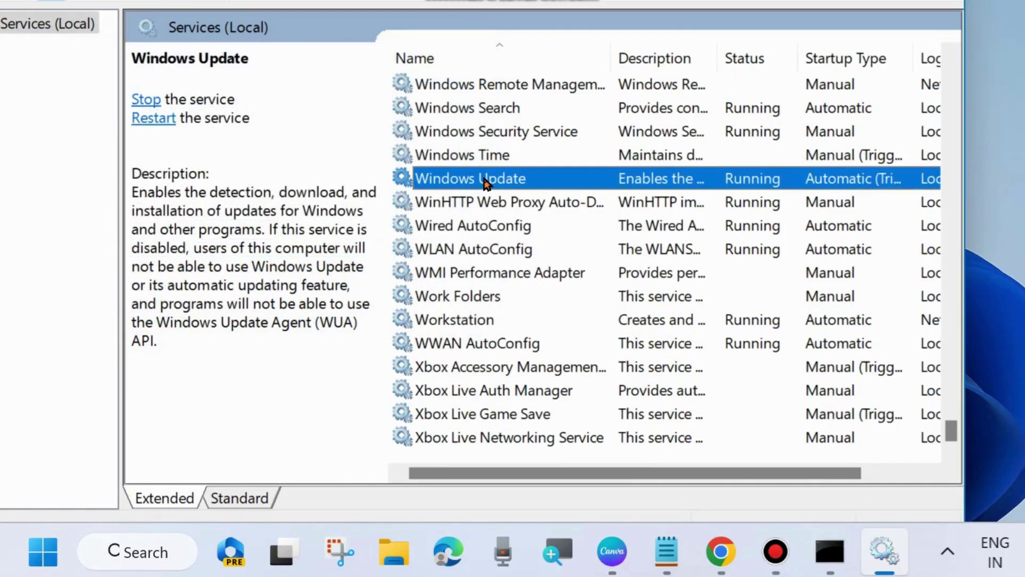
double_click(486, 181)
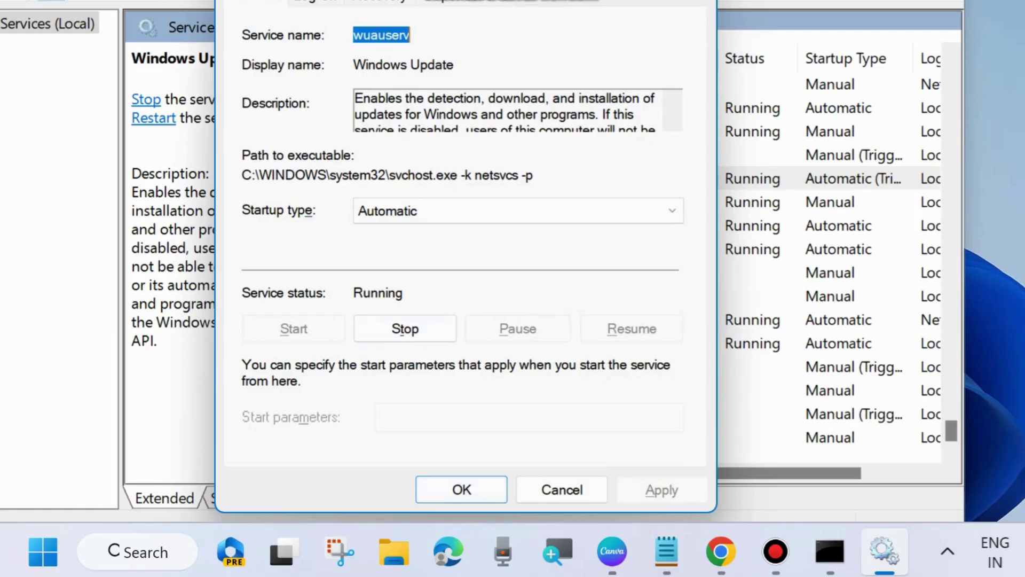
click(461, 489)
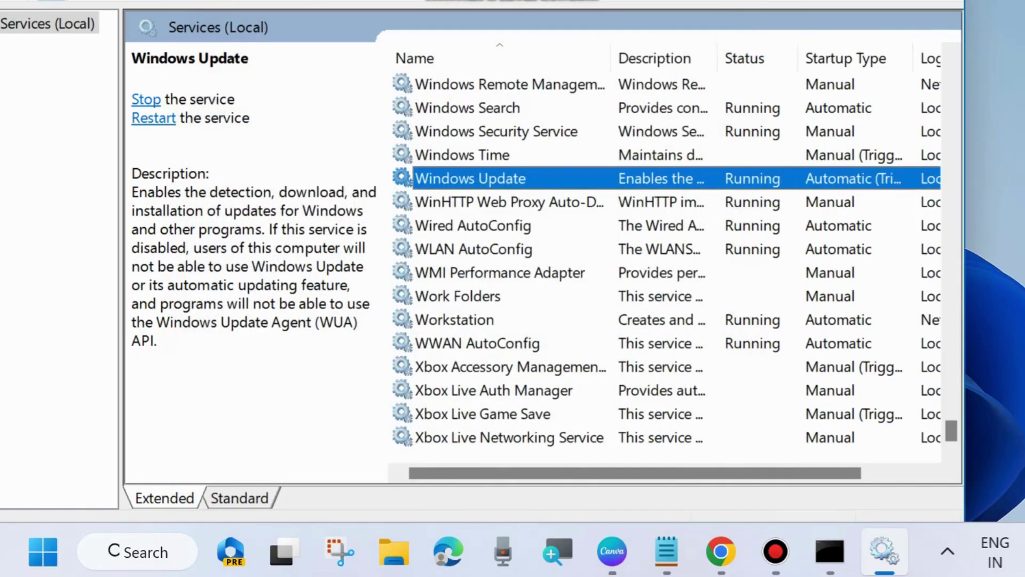
key(alt+F4)
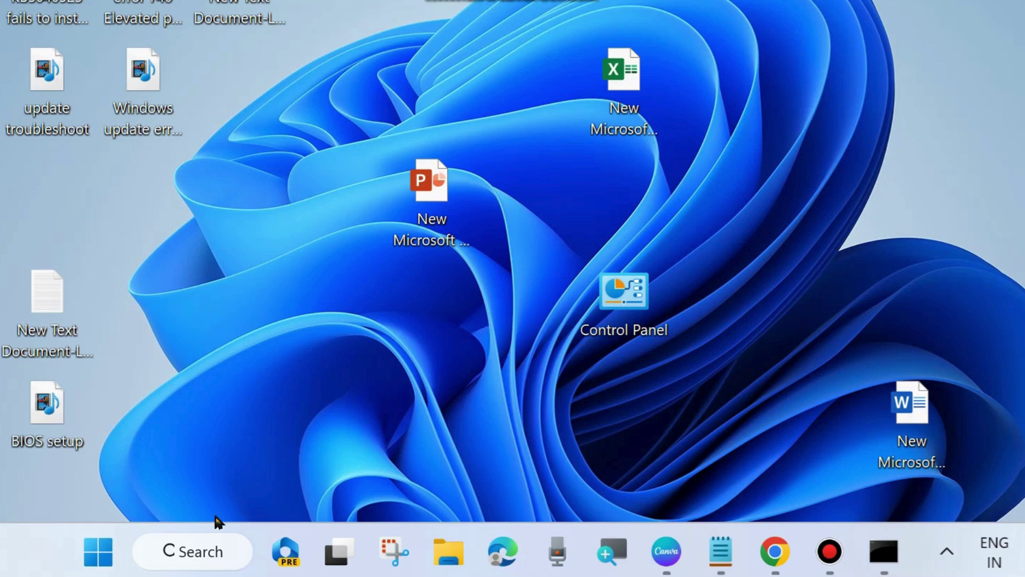
Step: Search for cmd and open Command Prompt as administrator
click(196, 551)
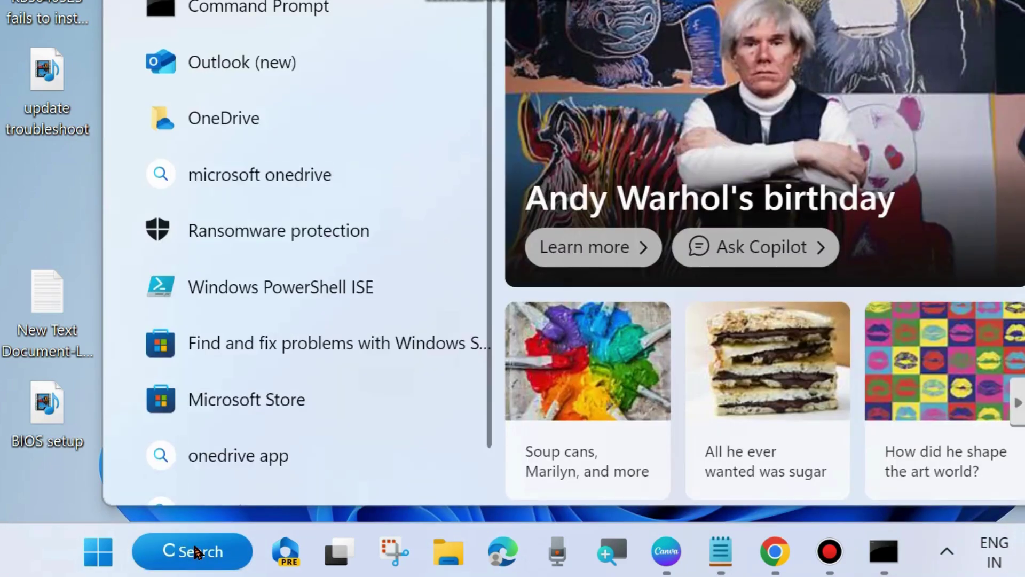
text(cmd)
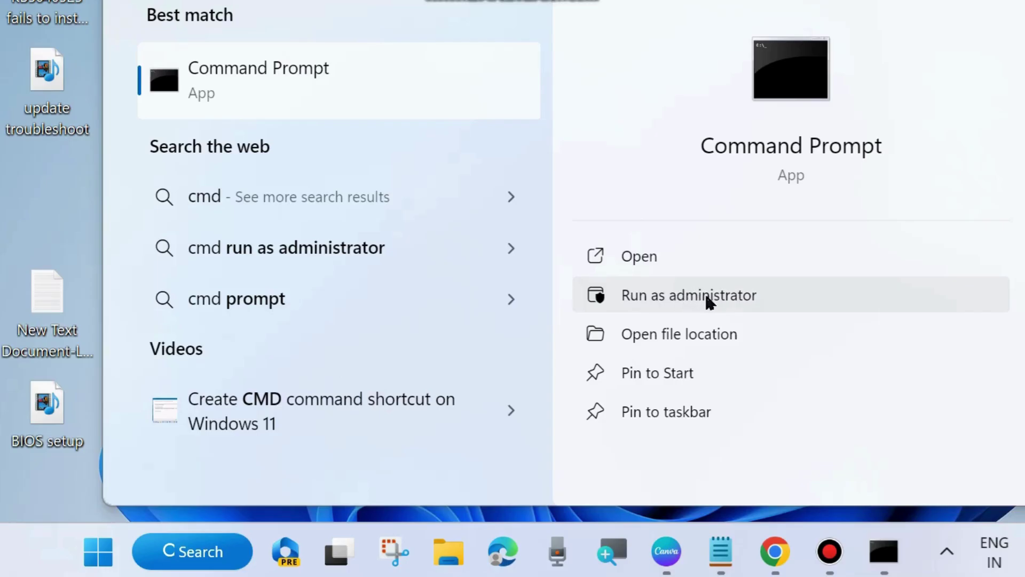
click(885, 552)
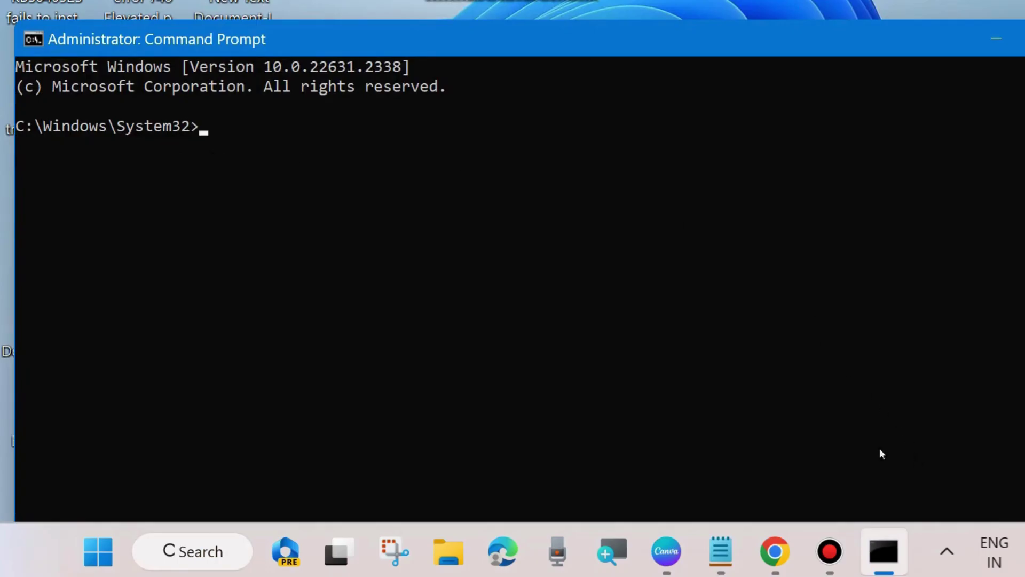
Step: Switch to Notepad and review the DISM scanhealth, checkhealth and restorehealth commands, highlighting each line in turn
click(720, 552)
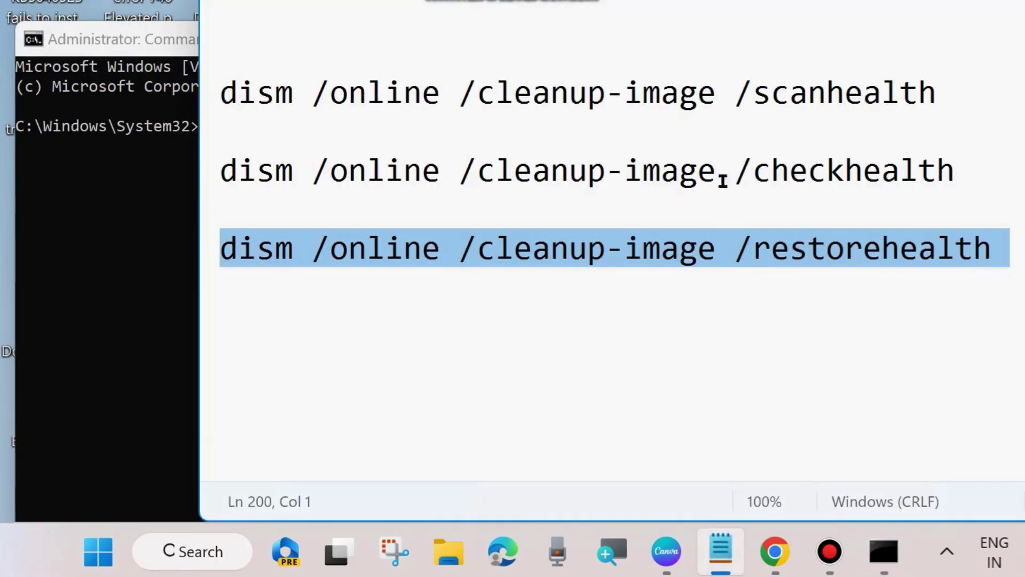
drag(685, 0, 680, 18)
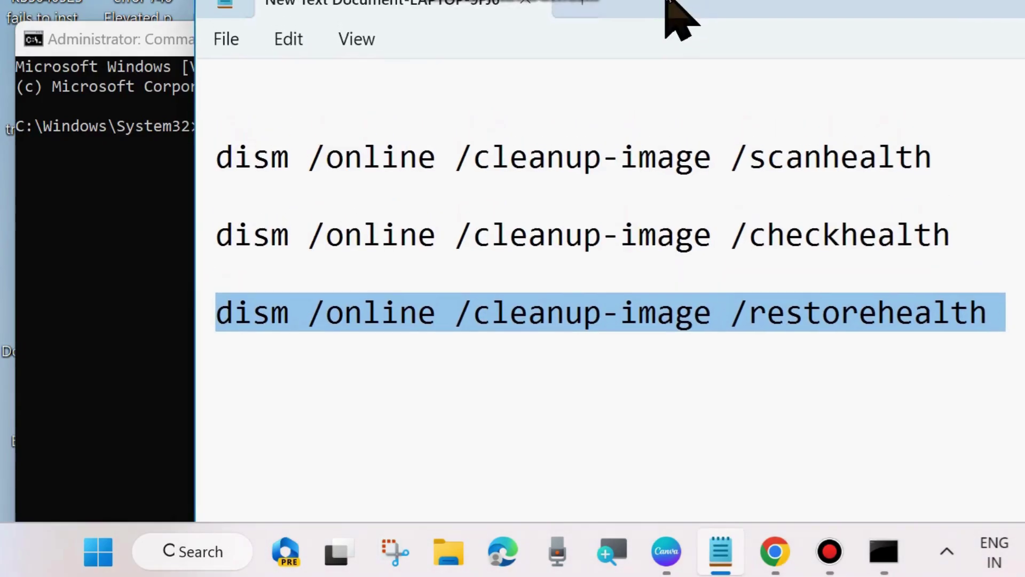
click(206, 170)
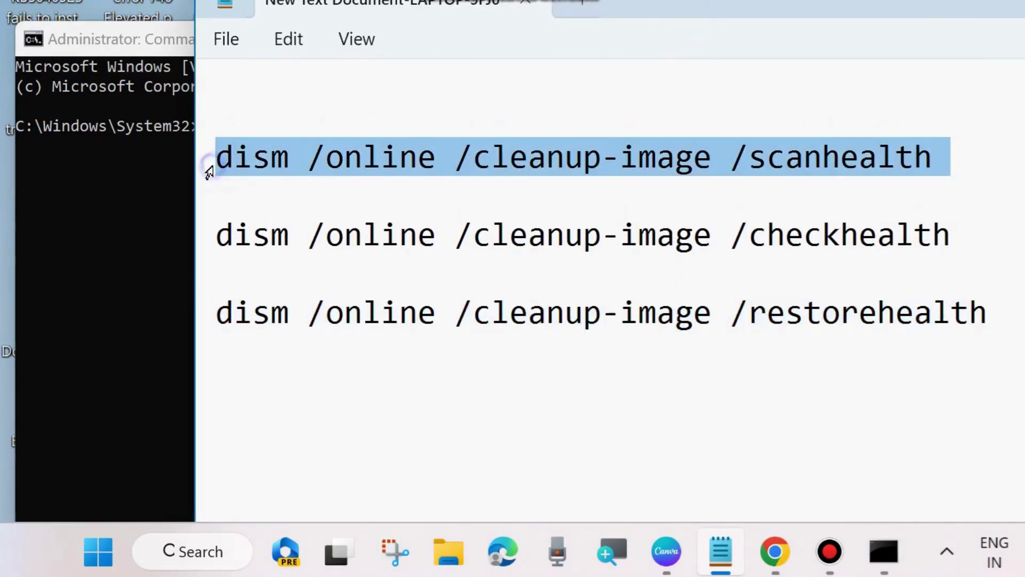
click(206, 248)
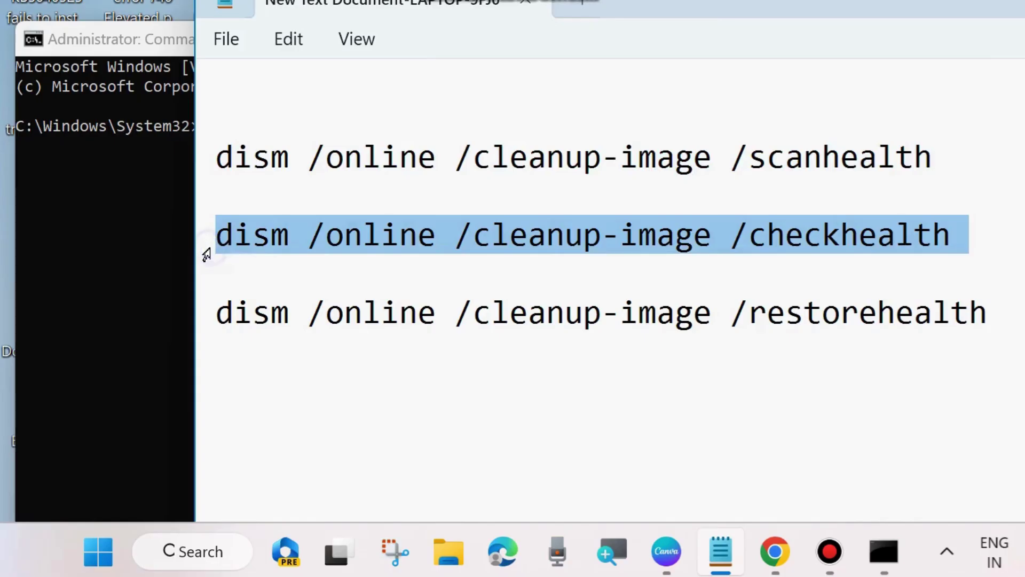
click(201, 322)
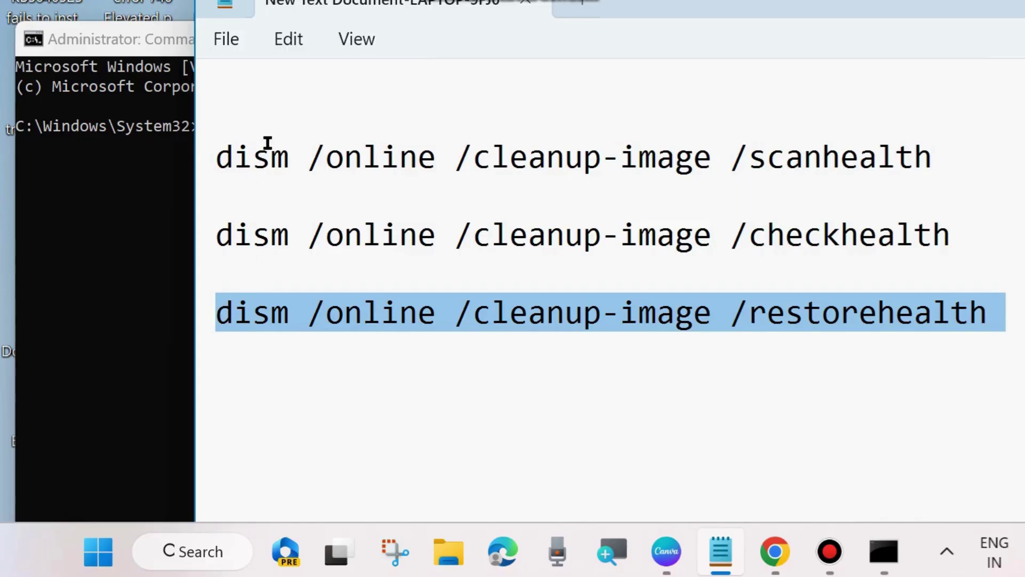
drag(618, 5, 609, 180)
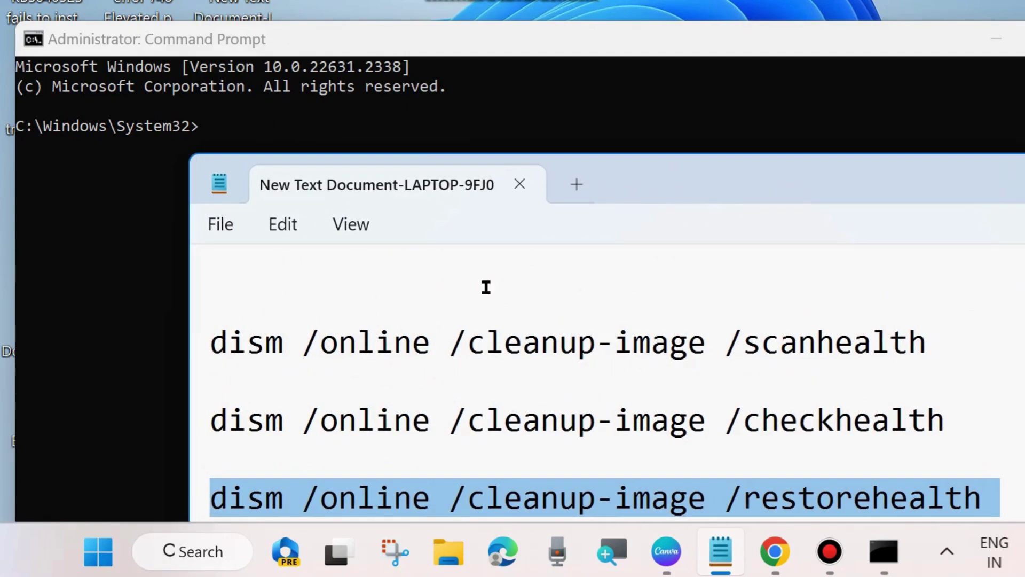
drag(611, 184, 591, 156)
Step: Switch back to the administrator Command Prompt and enter the command sfc /scannow
click(155, 166)
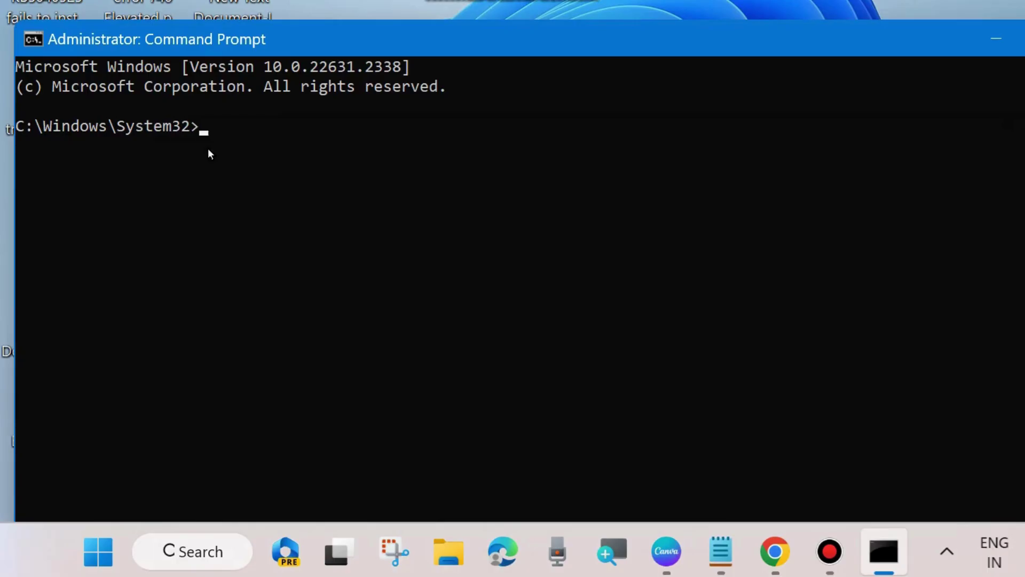
text(sfc /scannow)
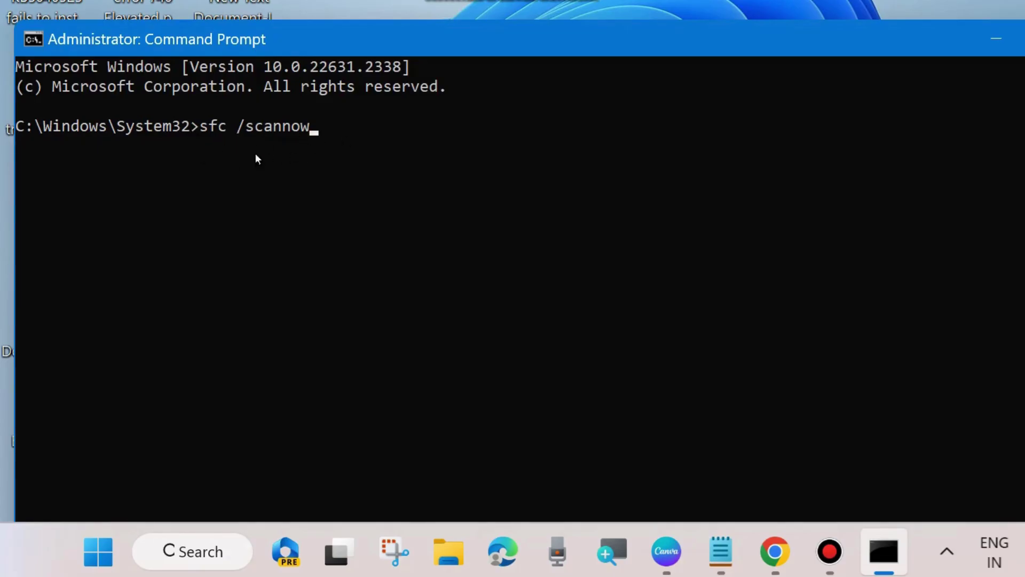
click(997, 38)
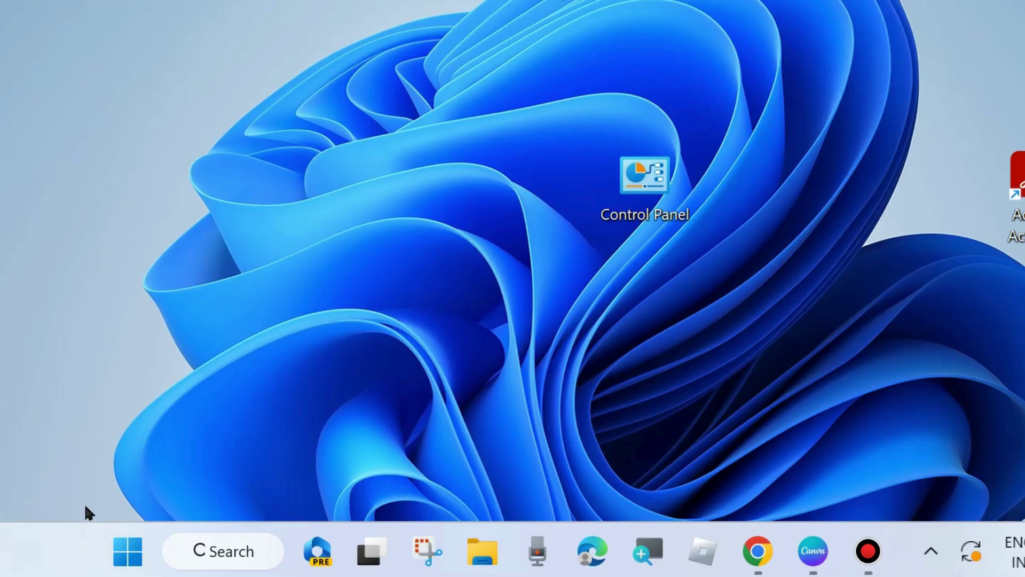
Step: Open Disk Cleanup and scan the Windows (C:) drive for files to remove
click(243, 556)
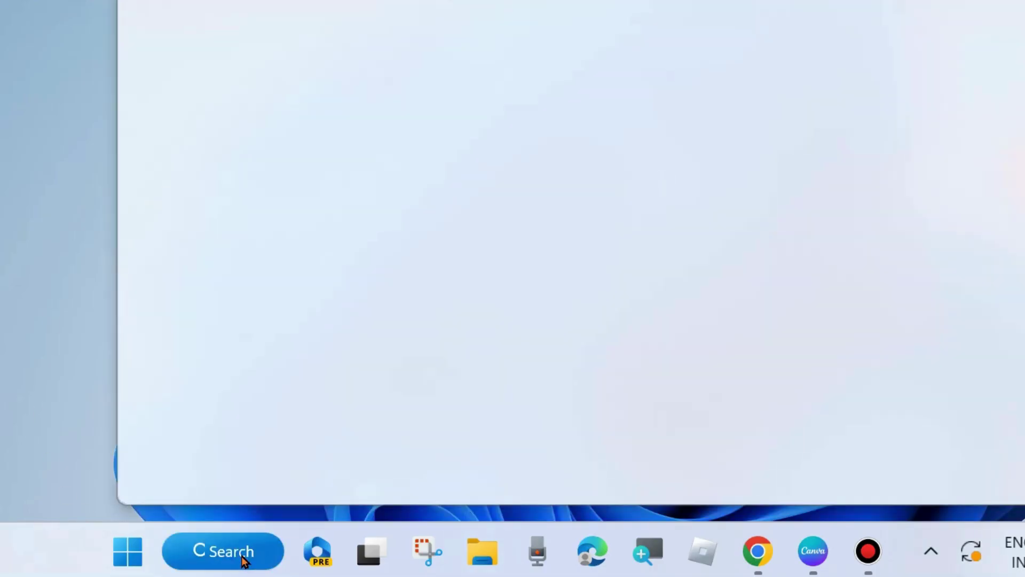
text(disc)
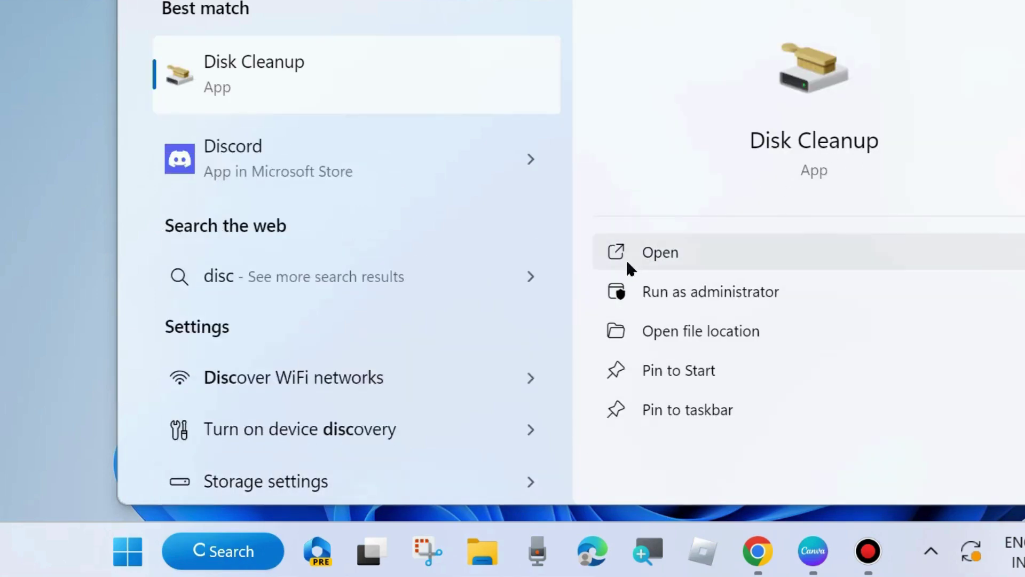
click(660, 256)
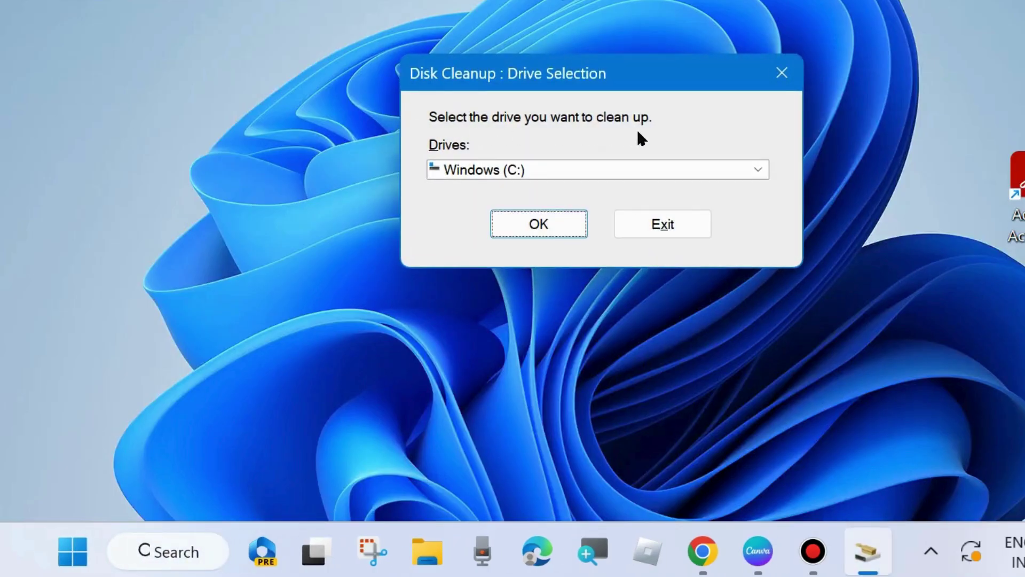
click(539, 223)
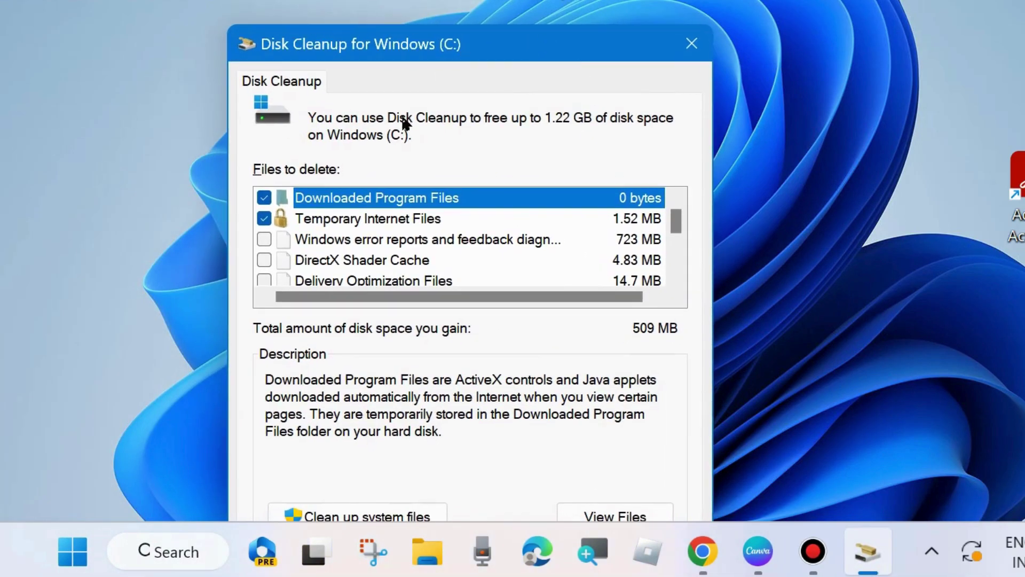
Step: Review the file categories in Disk Cleanup and permanently delete the preselected ones from the C: drive
scroll(323, 266, down, 1)
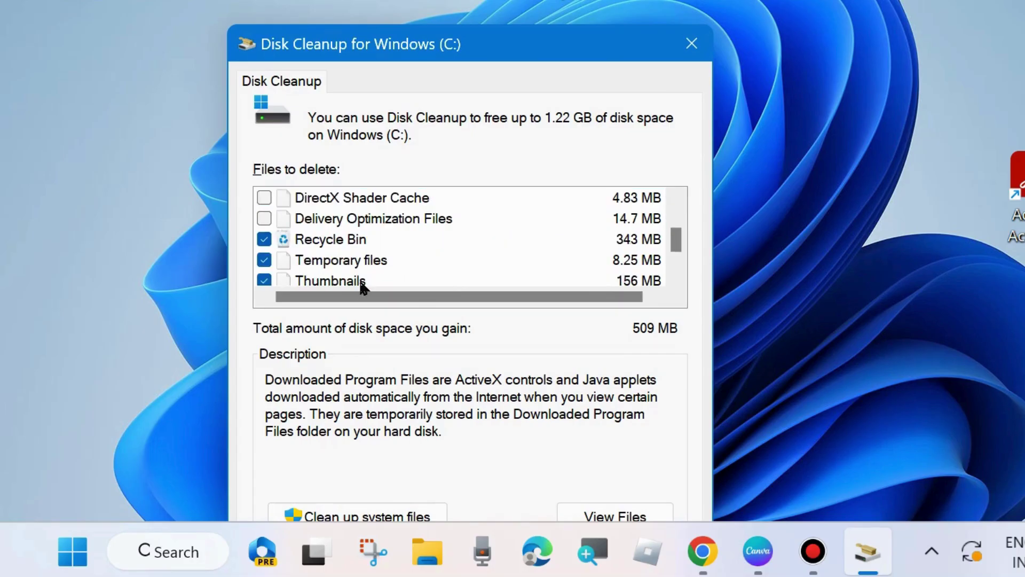
scroll(348, 263, down, 1)
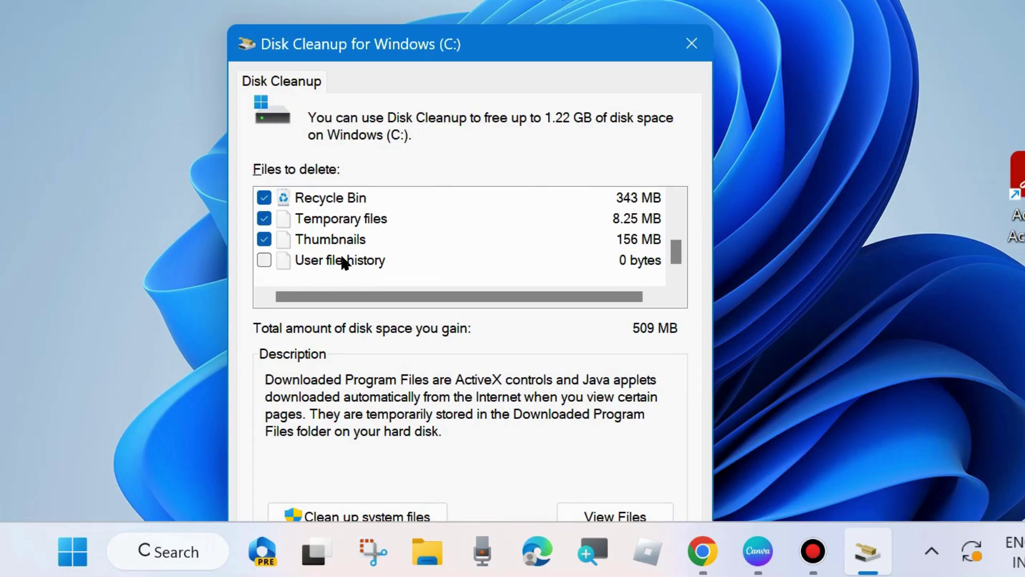
scroll(342, 263, up, 2)
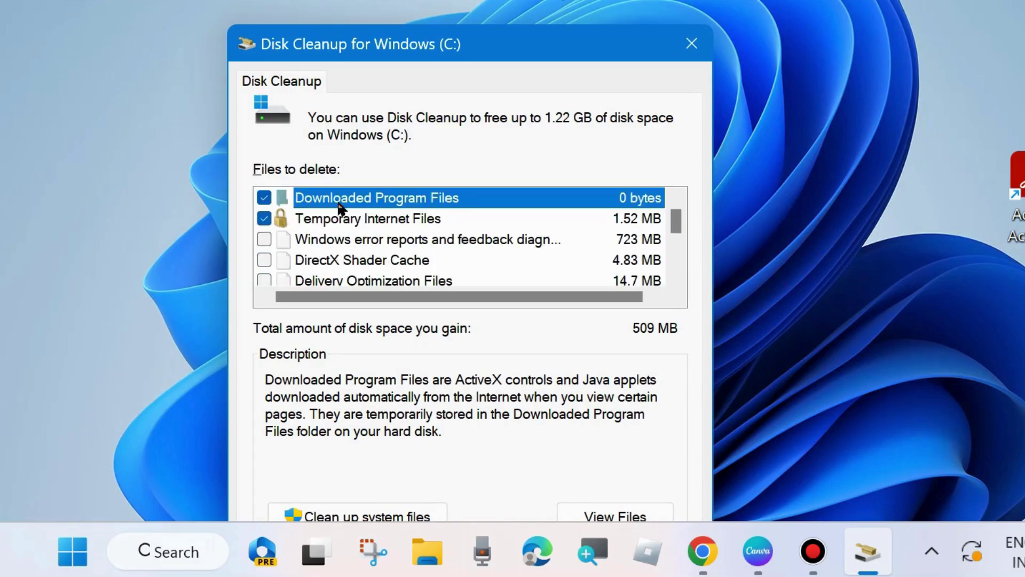
drag(549, 46, 533, 0)
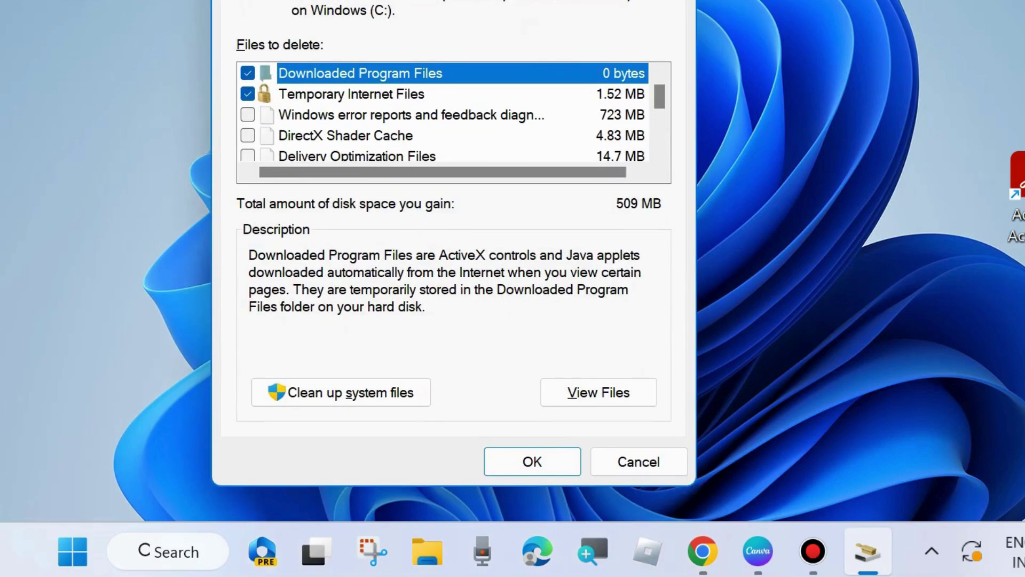
click(533, 462)
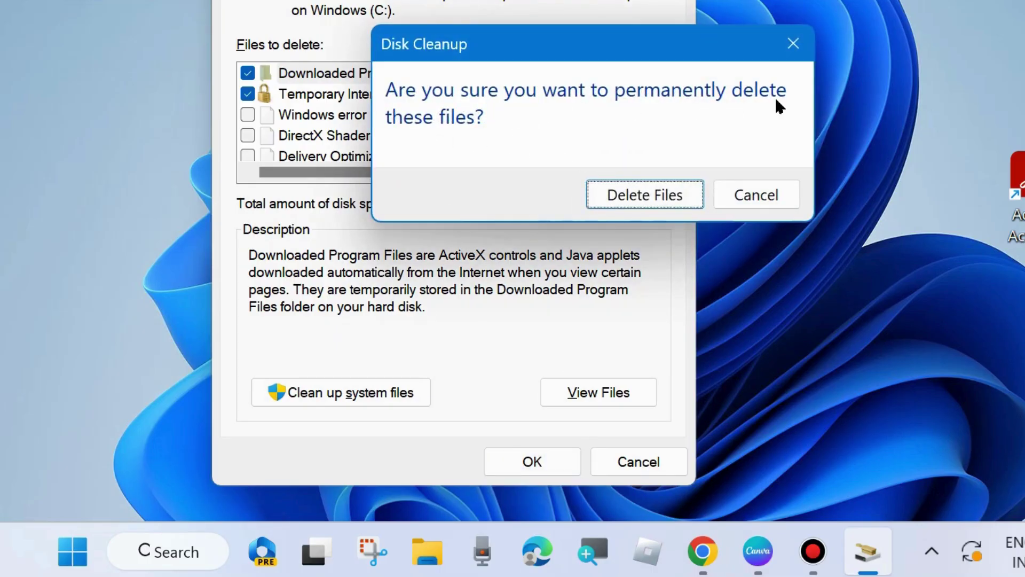
click(635, 194)
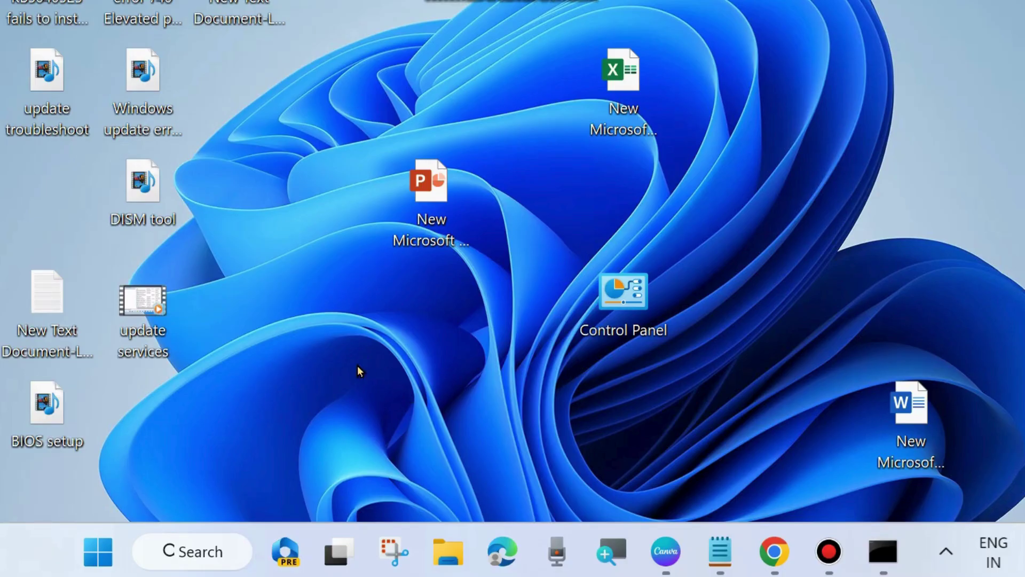
Step: Open Command Prompt as administrator and clear the sfc /scannow text from the prompt without running it
click(183, 550)
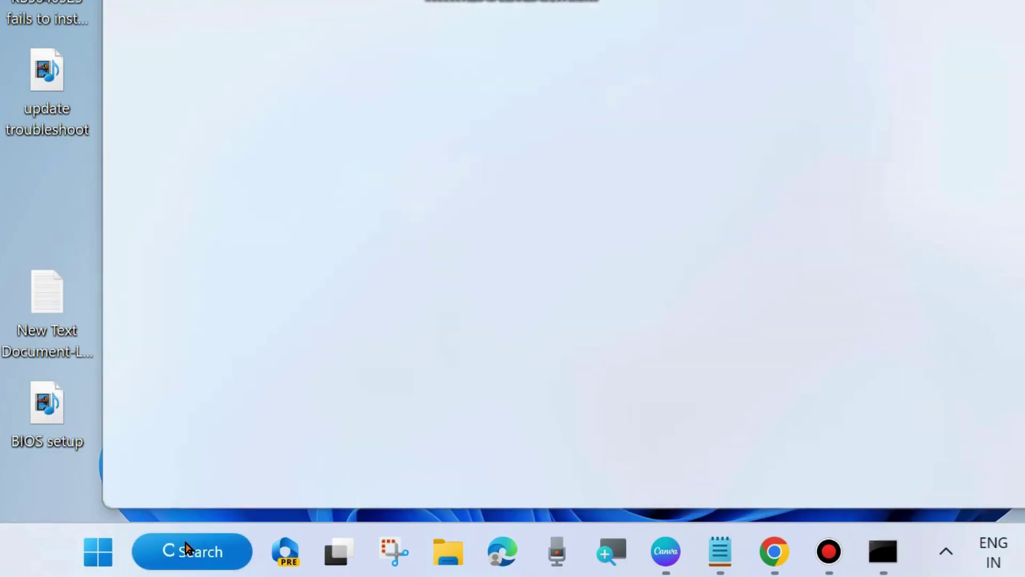
text(cmd)
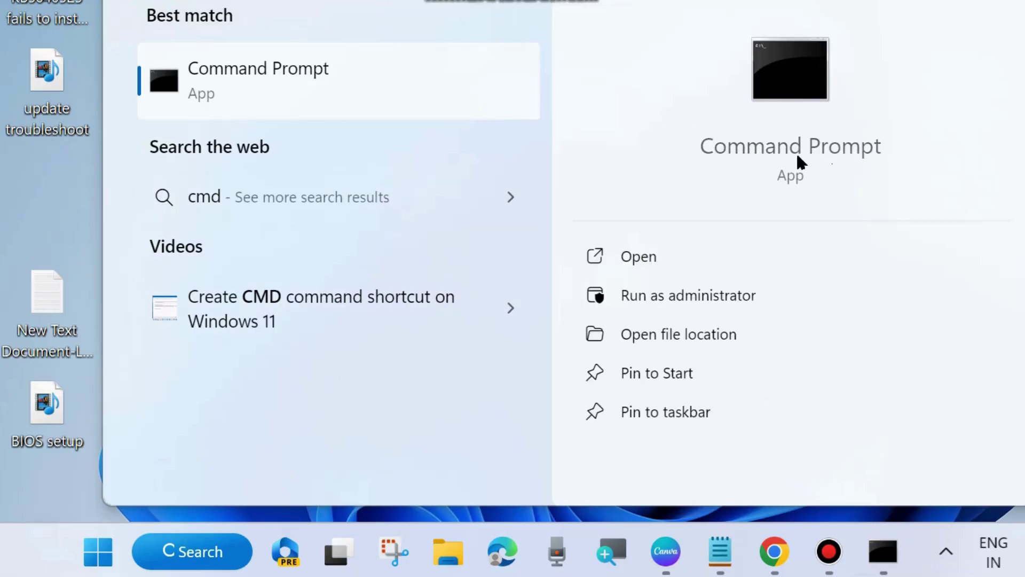
click(710, 297)
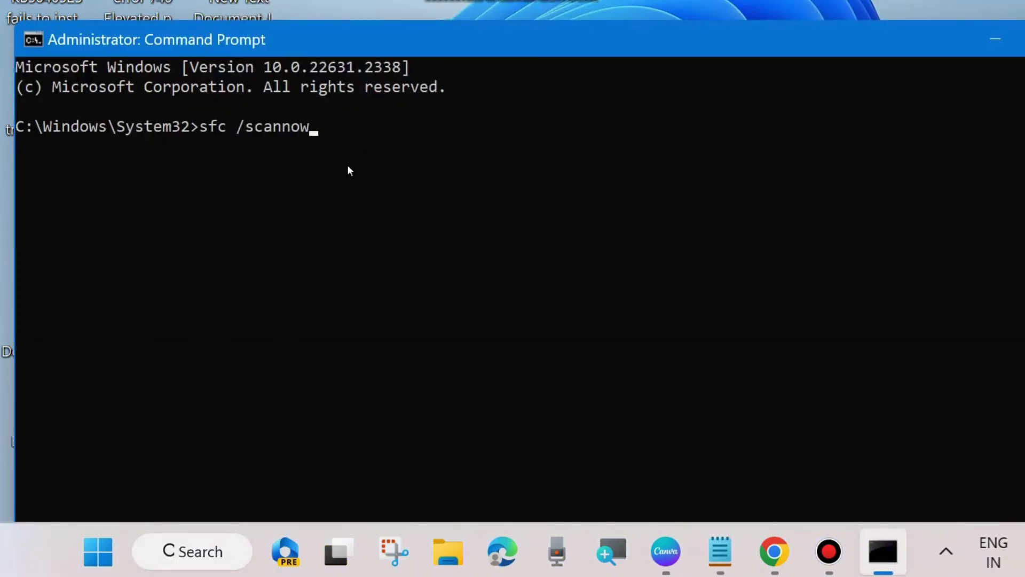
key(BackSpace)
key(BackSpace)
key(BackSpace)
key(BackSpace)
key(BackSpace)
key(BackSpace)
key(BackSpace)
key(BackSpace)
key(BackSpace)
key(BackSpace)
key(BackSpace)
key(BackSpace)
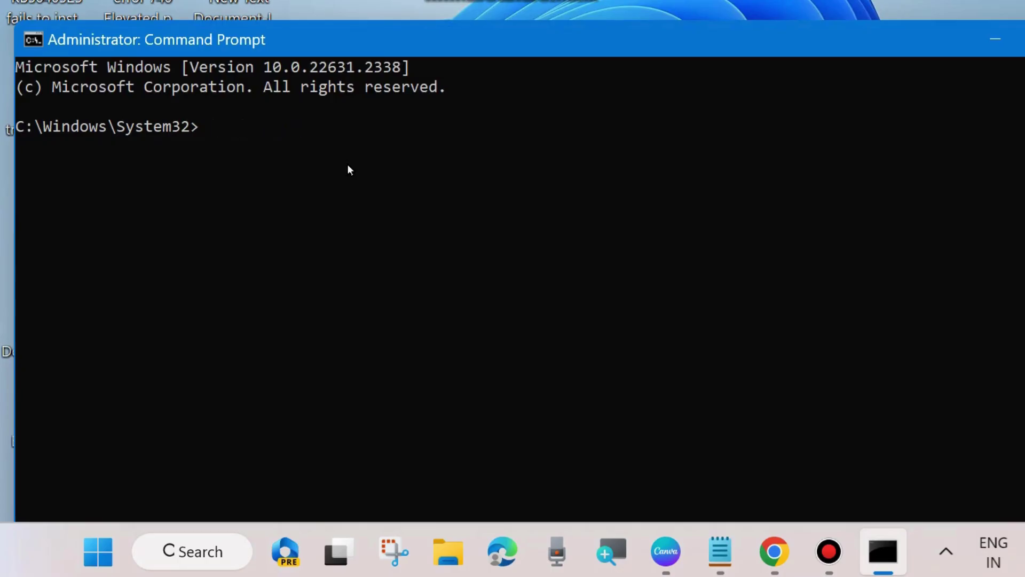
Step: Switch to Notepad and review the net stop commands for wuauserv, cryptSvc, bits and msiserver, highlighting each line in turn
click(720, 551)
drag(624, 43, 809, 28)
triple_click(388, 155)
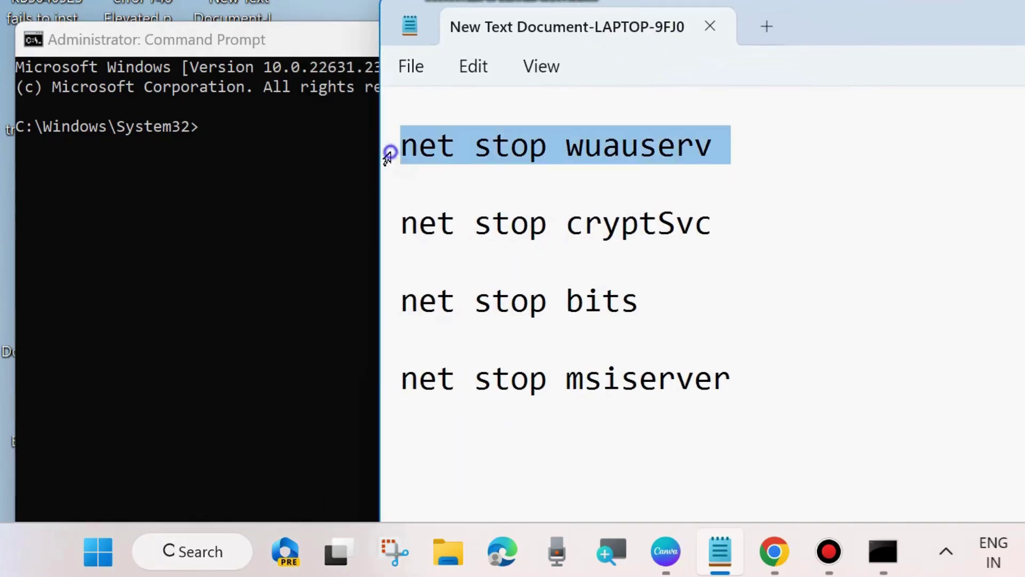
triple_click(386, 224)
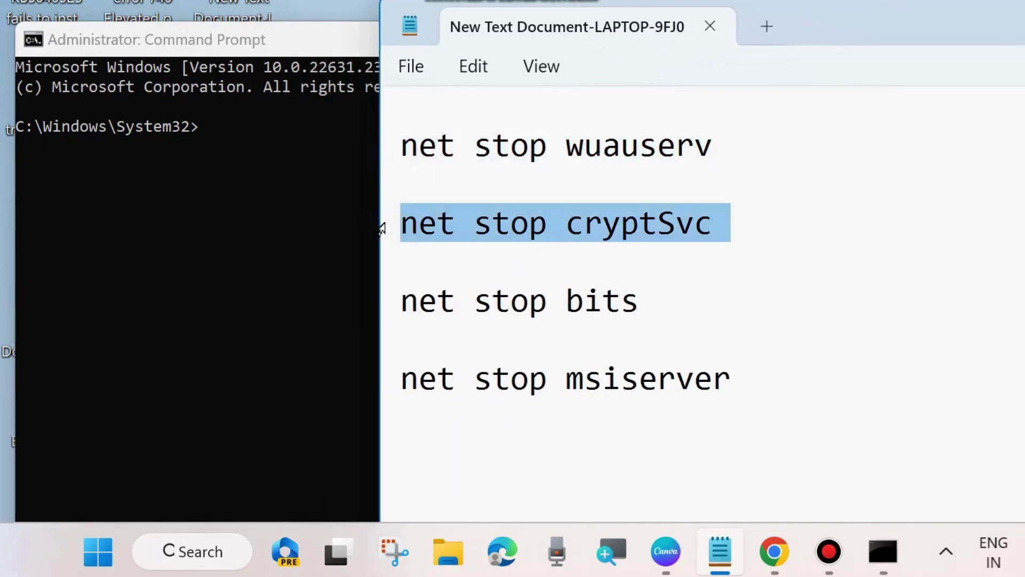
triple_click(383, 301)
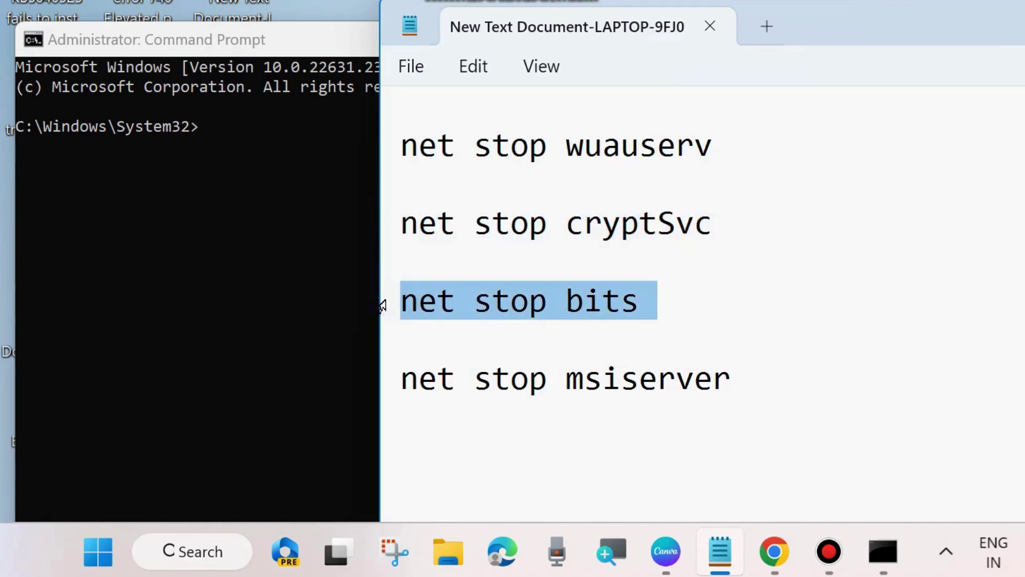
triple_click(382, 378)
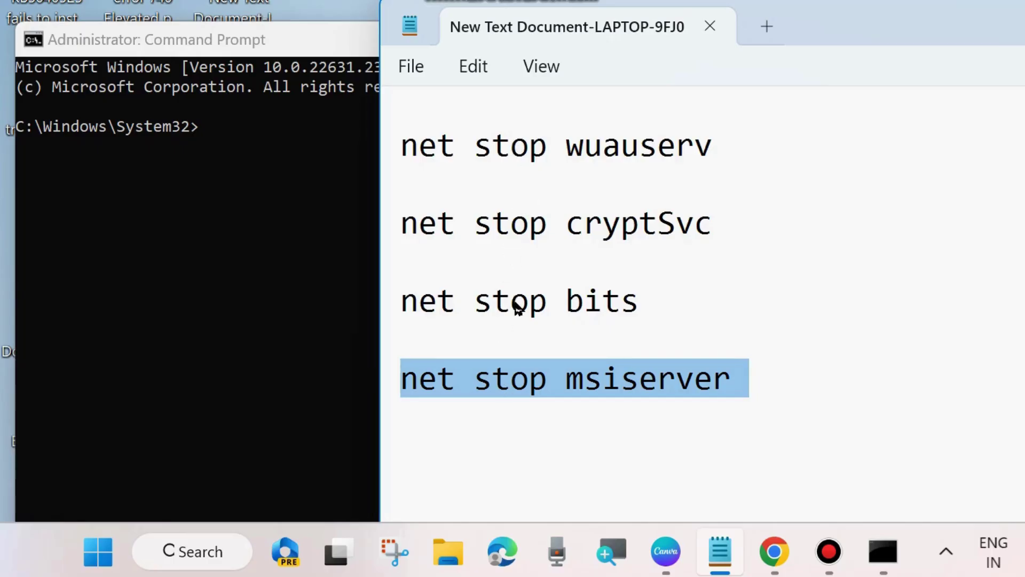
Step: Review the two ren commands for the SoftwareDistribution and catroot2 folders in the Notepad document, highlighting each one
scroll(515, 303, down, 5)
drag(867, 38, 651, 24)
drag(169, 259, 211, 291)
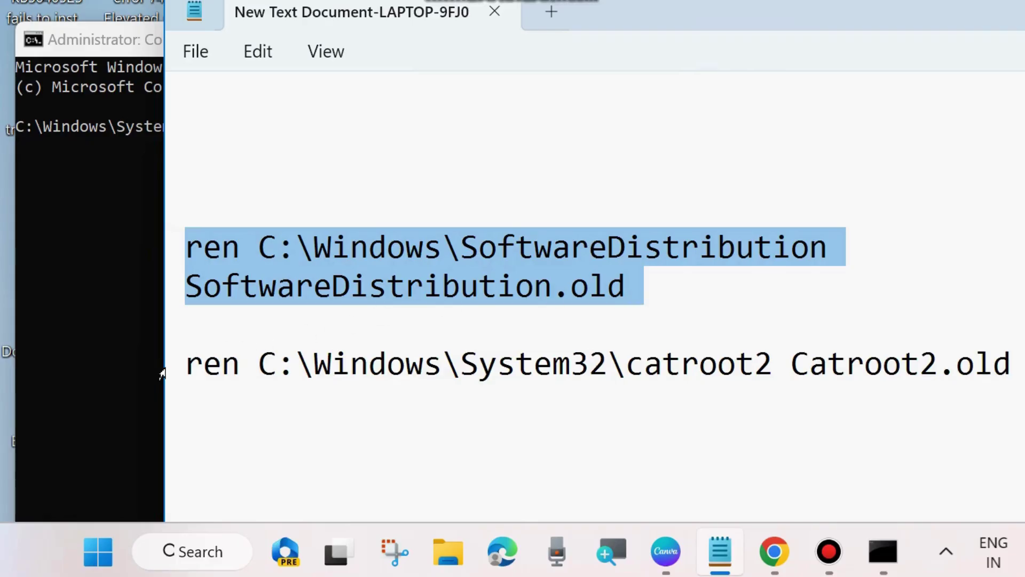
click(164, 371)
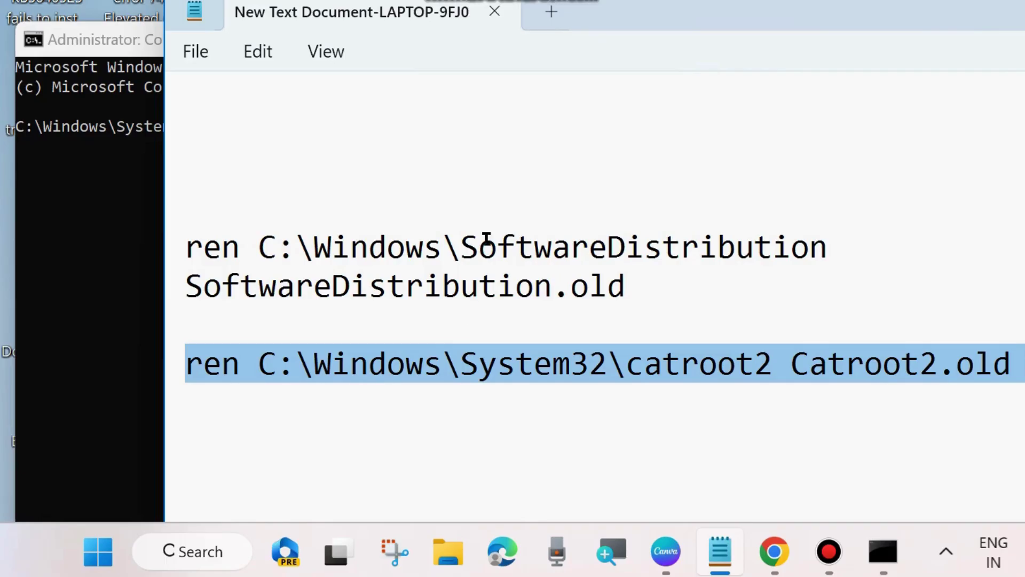
Step: Reposition the Notepad window and highlight the net start commands for wuauserv, cryptSvc, bits and msiserver in turn
drag(580, 3, 728, 8)
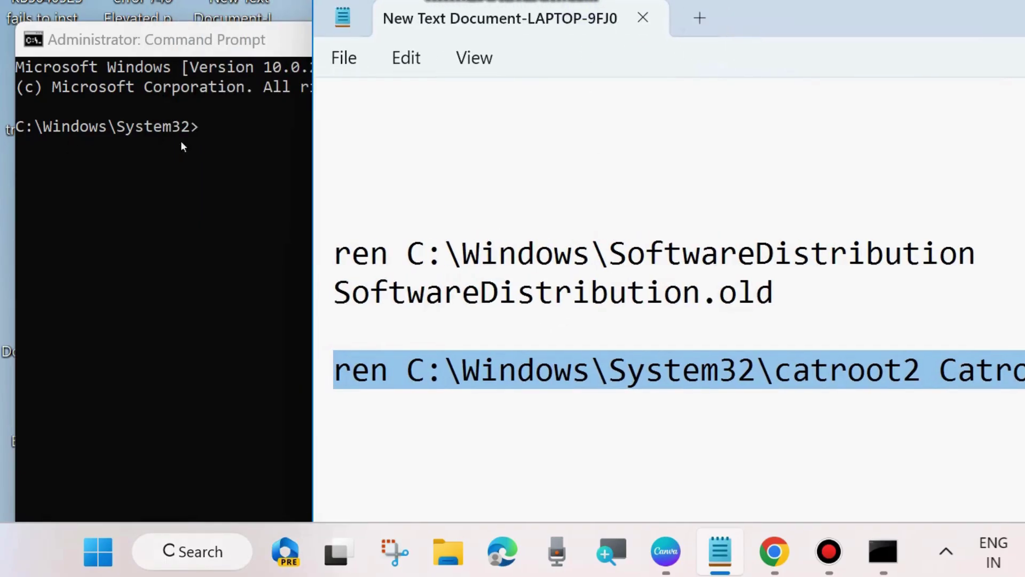
drag(759, 20, 734, 0)
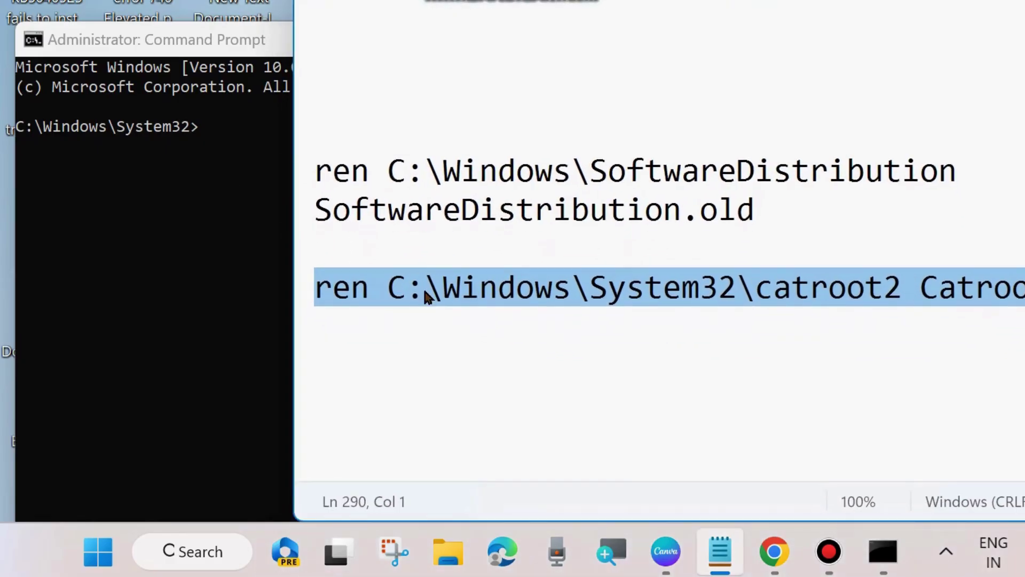
scroll(425, 293, down, 4)
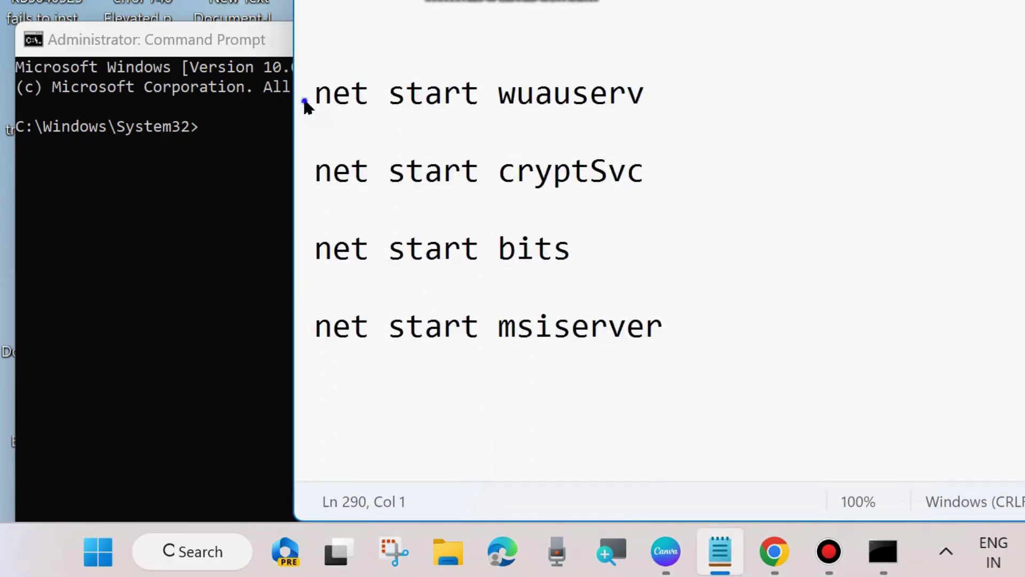
triple_click(301, 104)
click(296, 176)
click(297, 257)
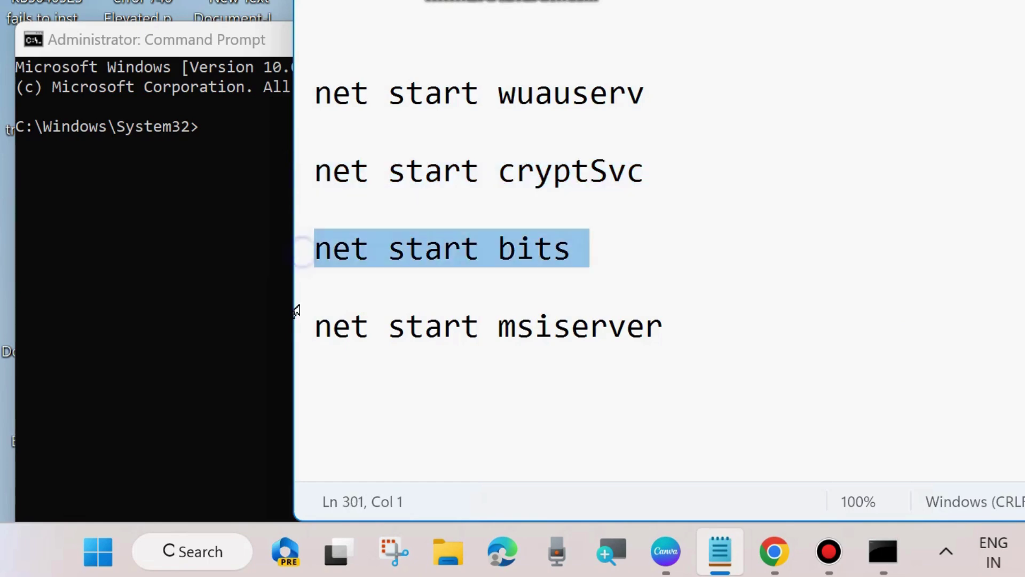
click(302, 326)
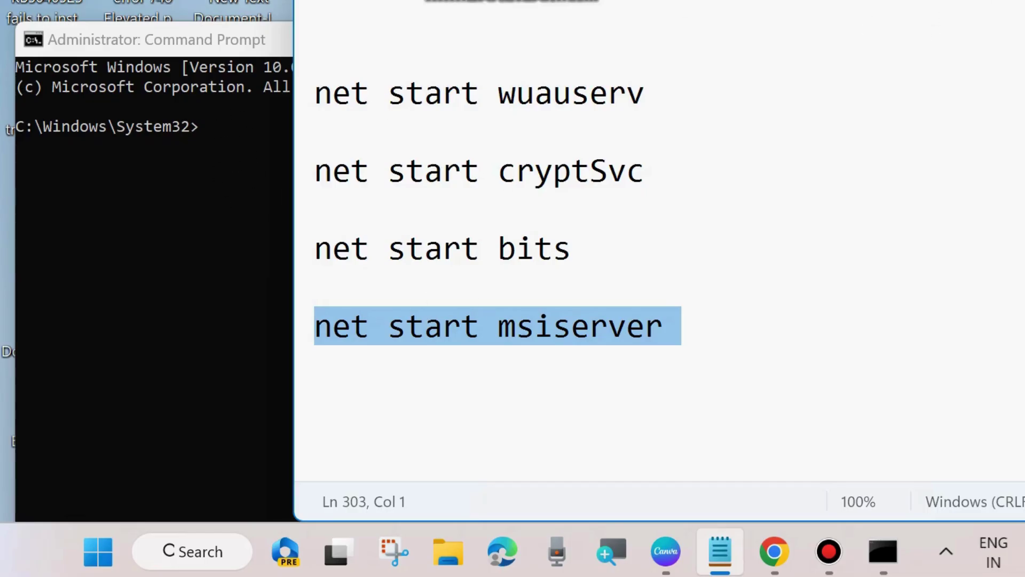
Step: Switch back to the Command Prompt, minimize it, and show the Restart power option without restarting the PC
key(alt+Tab)
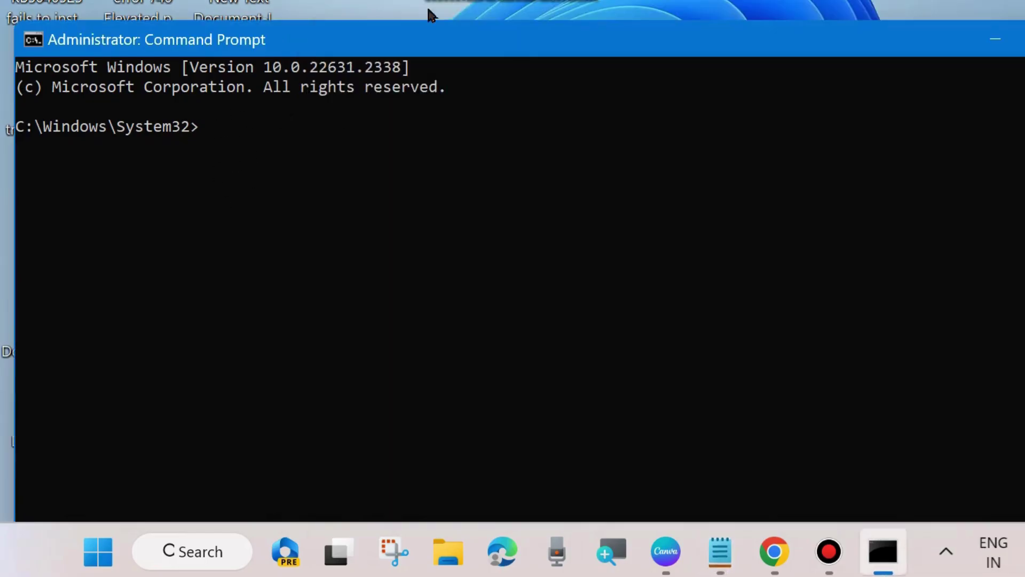
click(999, 45)
right_click(87, 552)
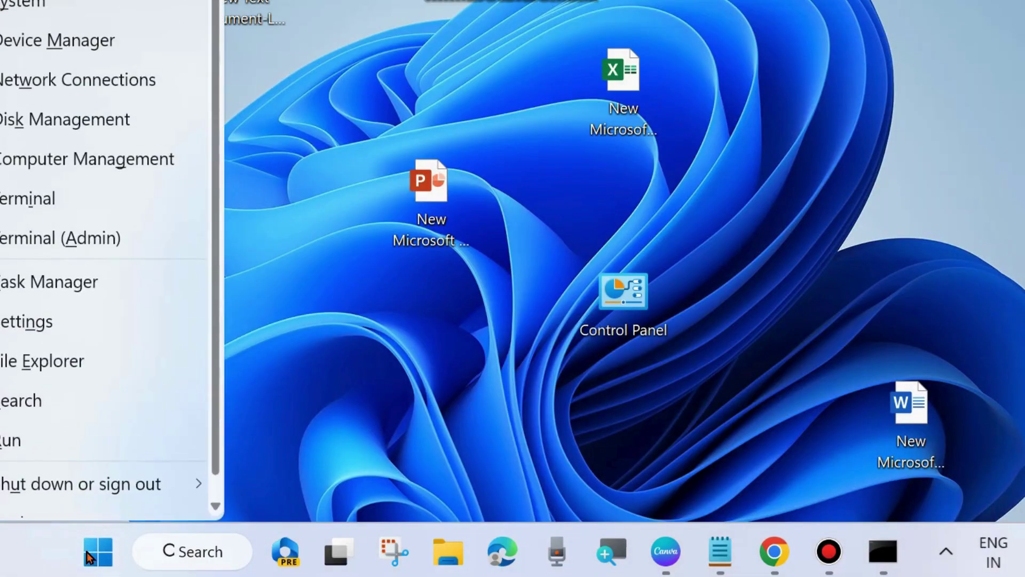
mouse_move(91, 483)
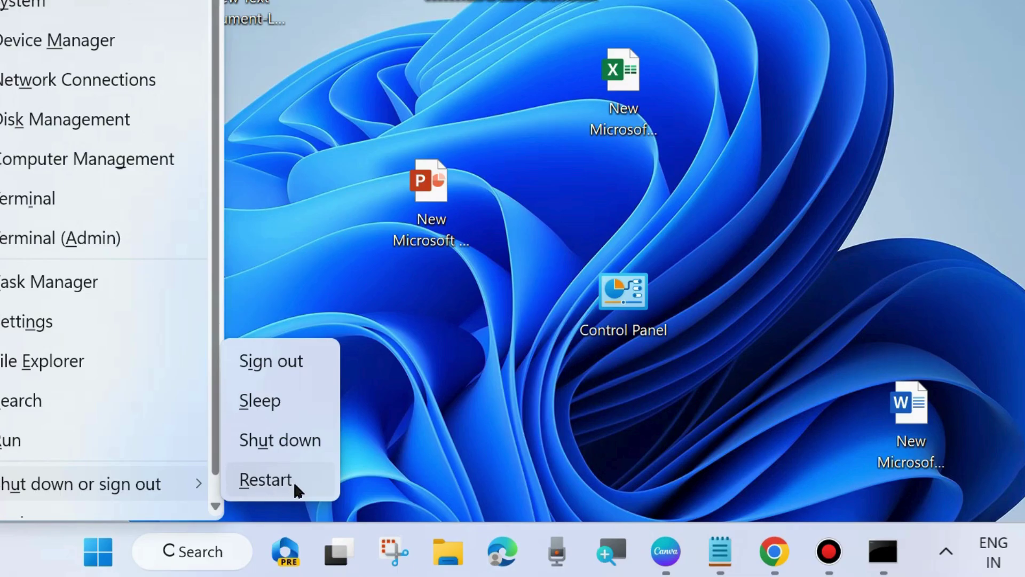
click(698, 210)
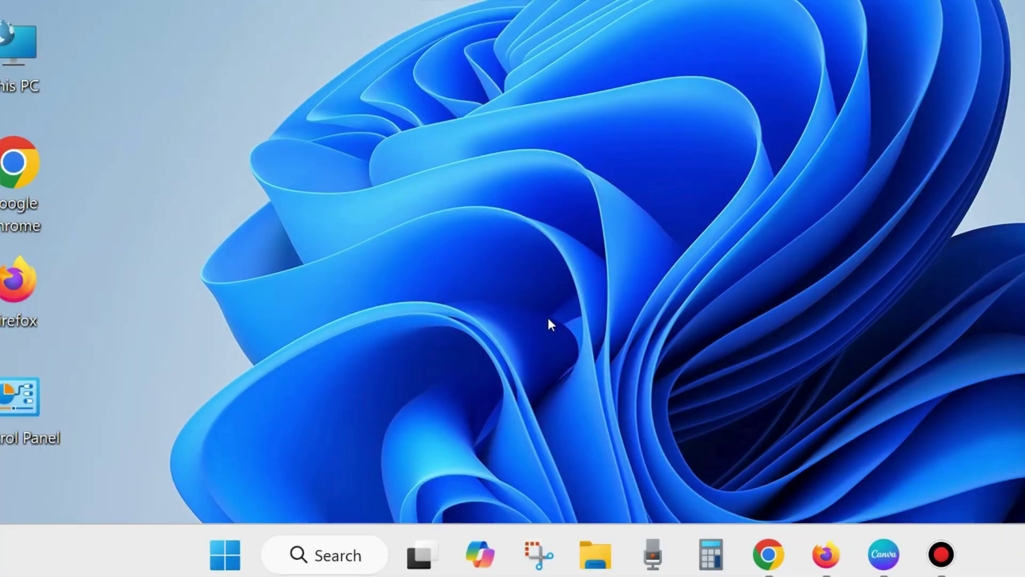
Step: Open Windows Settings and go to the Windows Update page
right_click(225, 556)
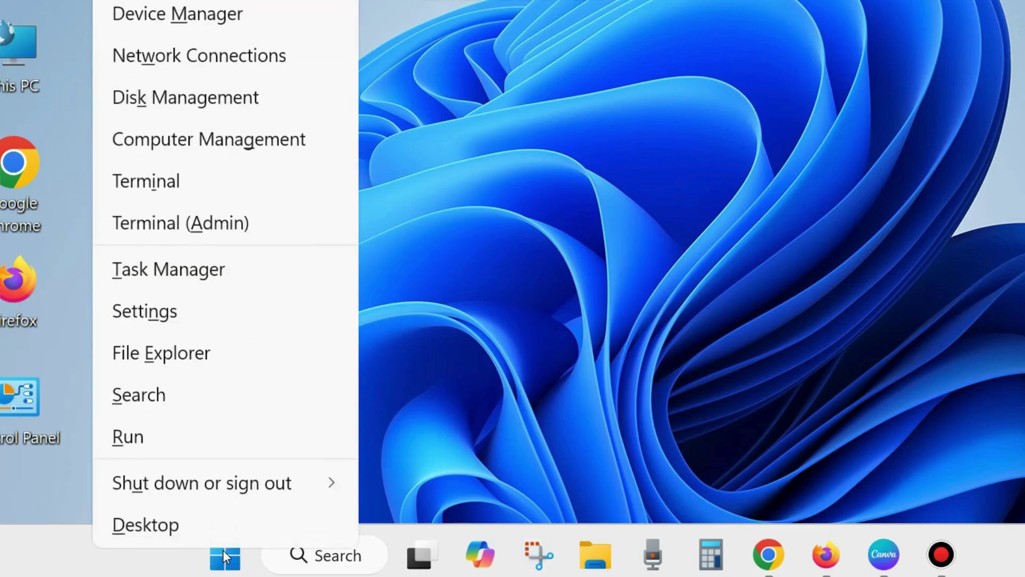
click(152, 314)
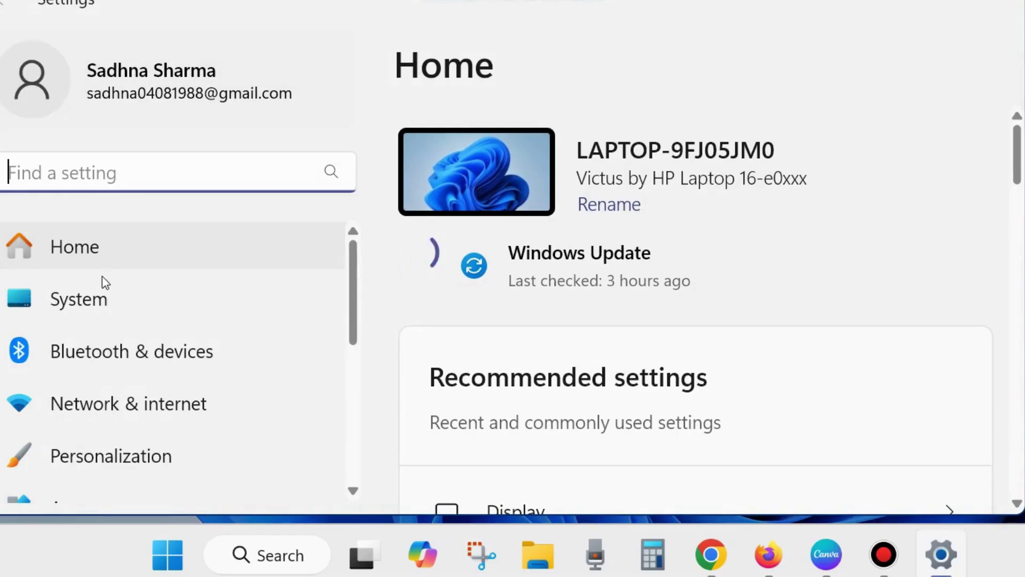
scroll(116, 384, down, 1)
scroll(119, 390, down, 6)
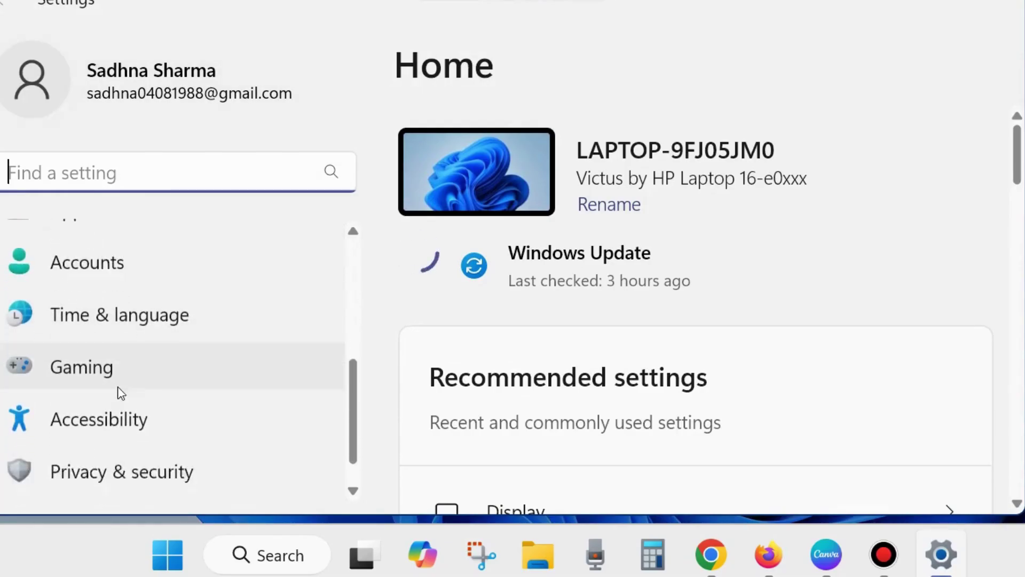
click(118, 483)
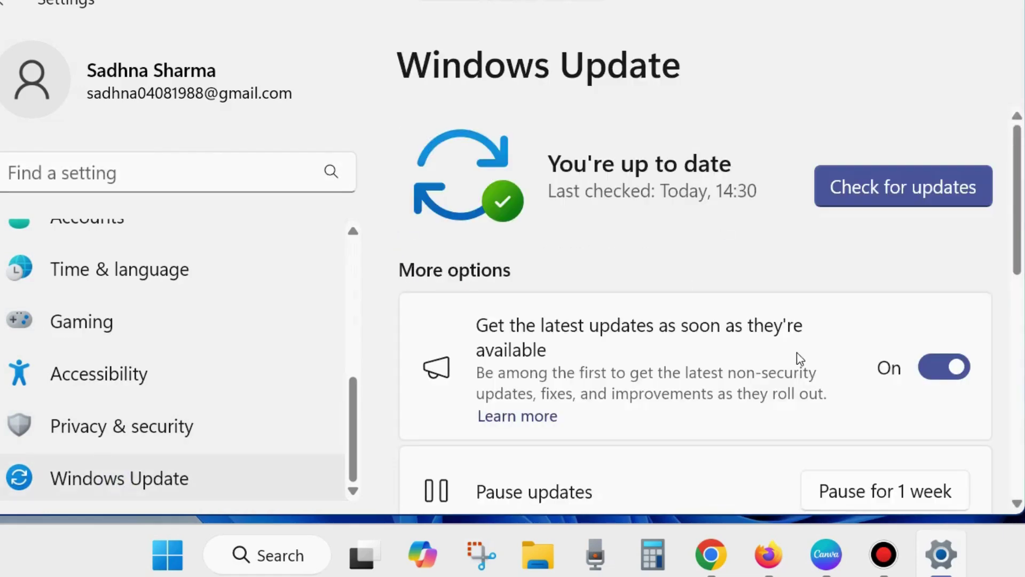
Step: Open the Update history in Windows Update, review the KB numbers of the installed quality updates, and close Settings
scroll(795, 358, down, 4)
scroll(772, 352, down, 5)
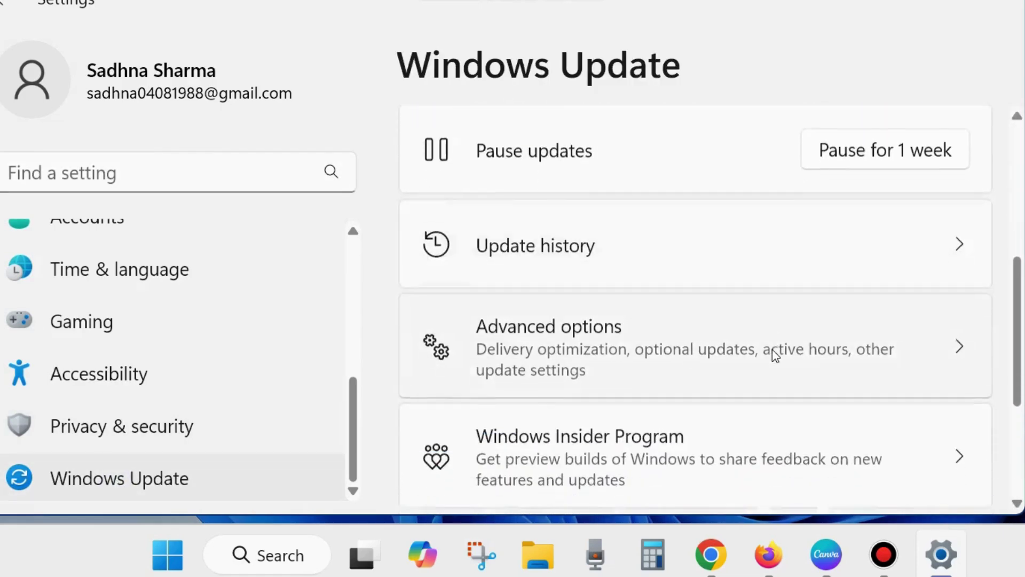
scroll(767, 353, down, 2)
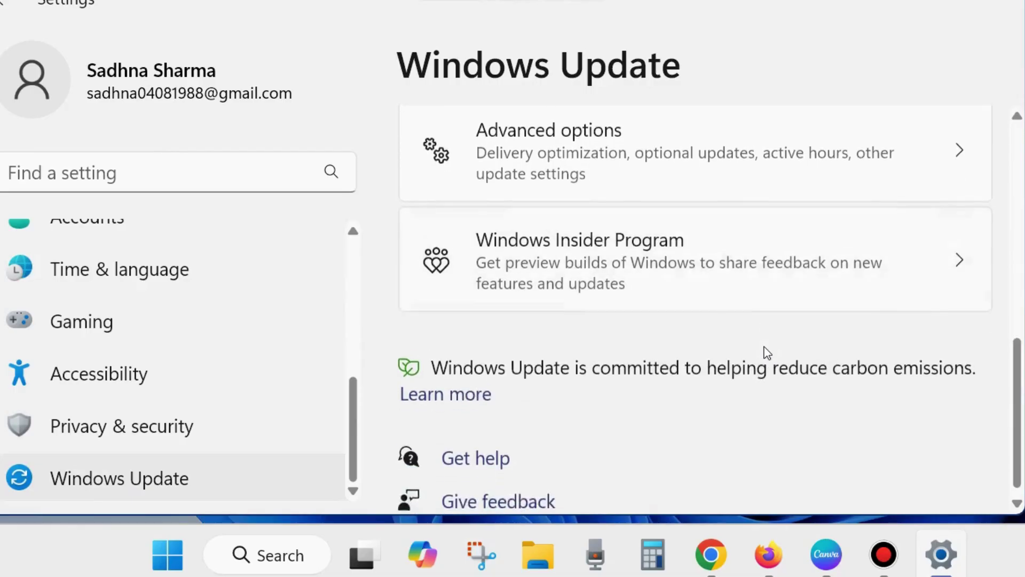
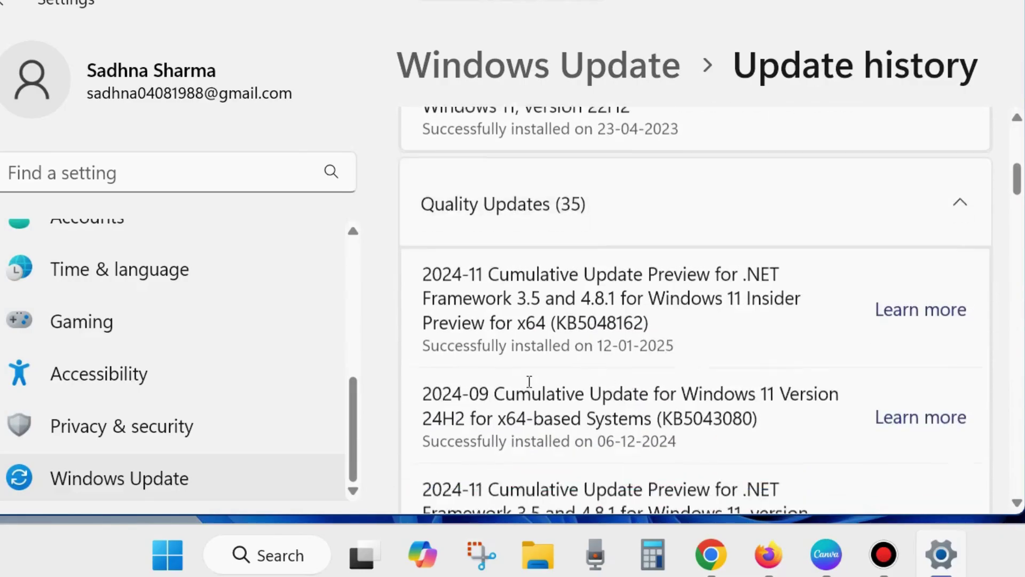
scroll(632, 258, down, 3)
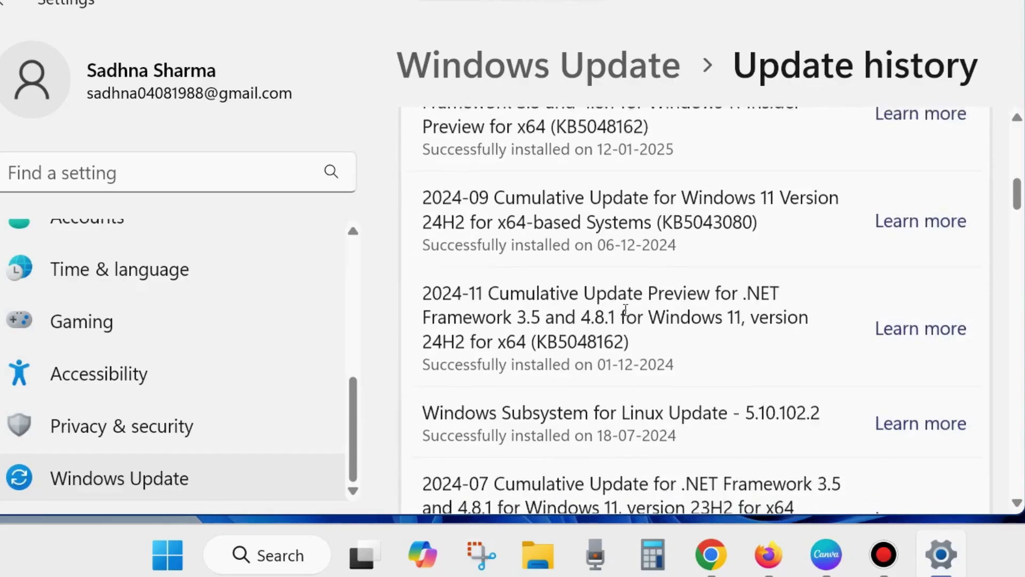
scroll(572, 297, up, 2)
scroll(548, 379, down, 6)
scroll(547, 379, down, 10)
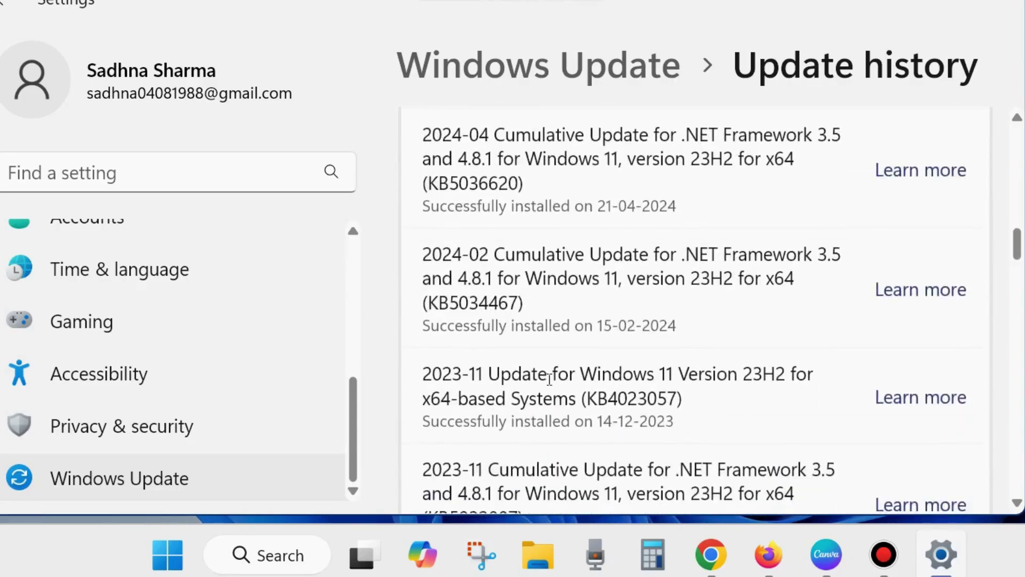
scroll(550, 379, down, 5)
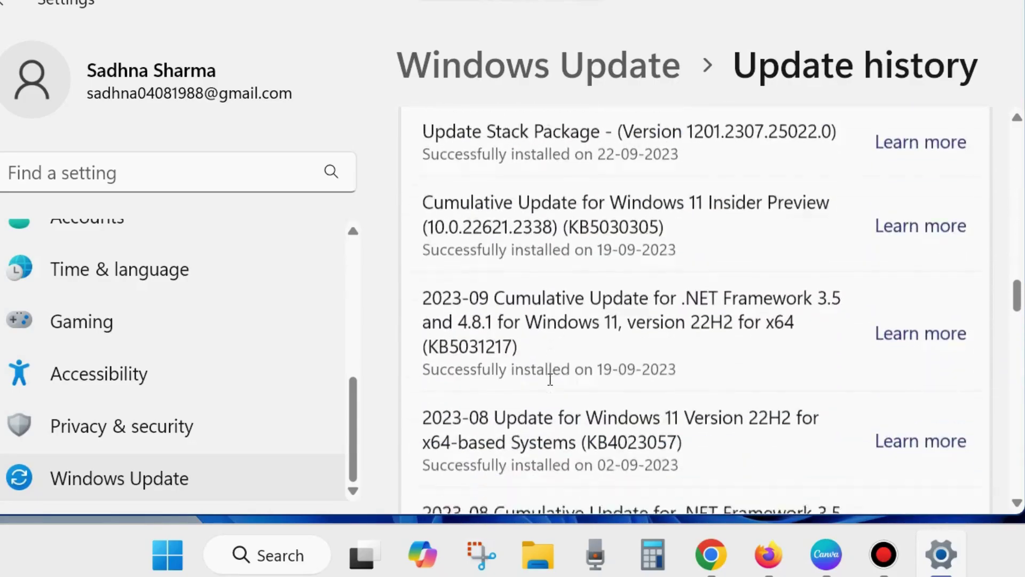
scroll(534, 315, up, 6)
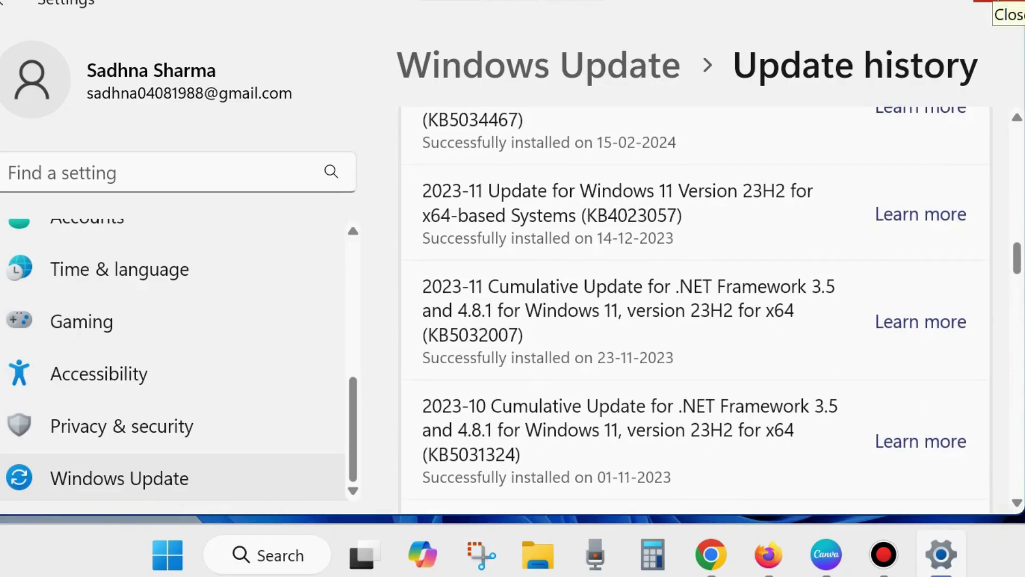
click(996, 1)
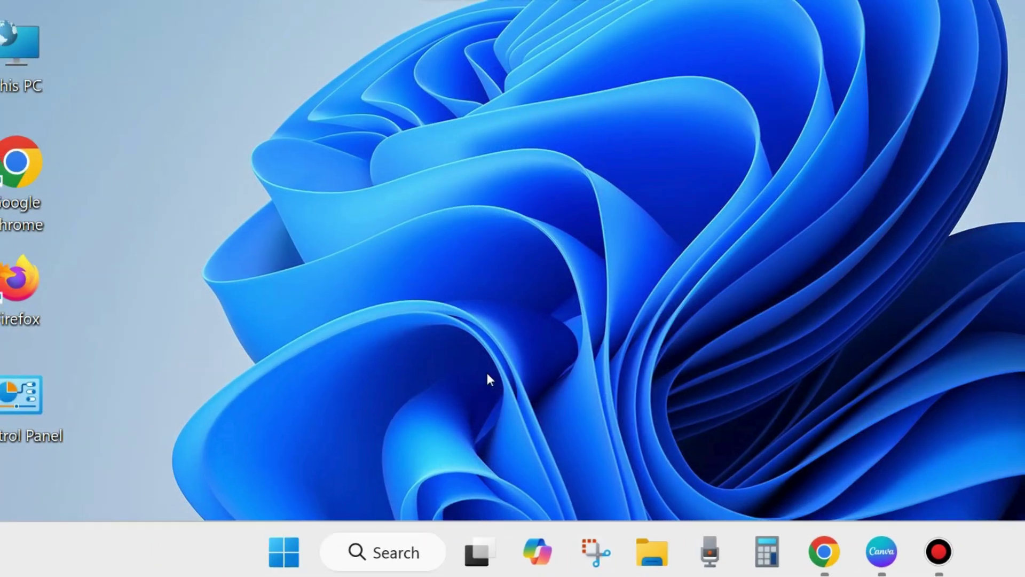
Step: Open Google Chrome, move its window toward the middle of the desktop, and enlarge it
double_click(16, 170)
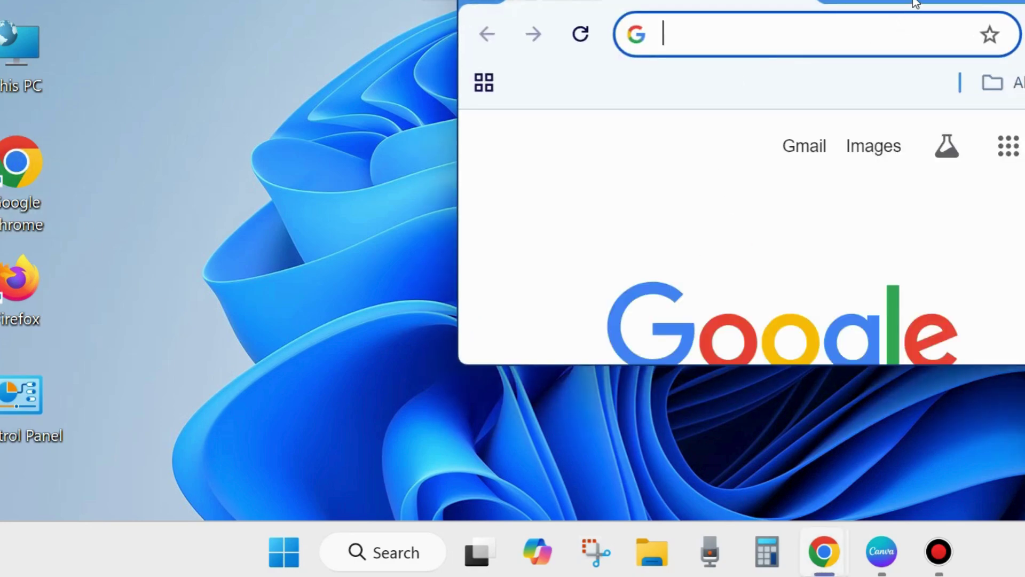
drag(915, 2, 616, 113)
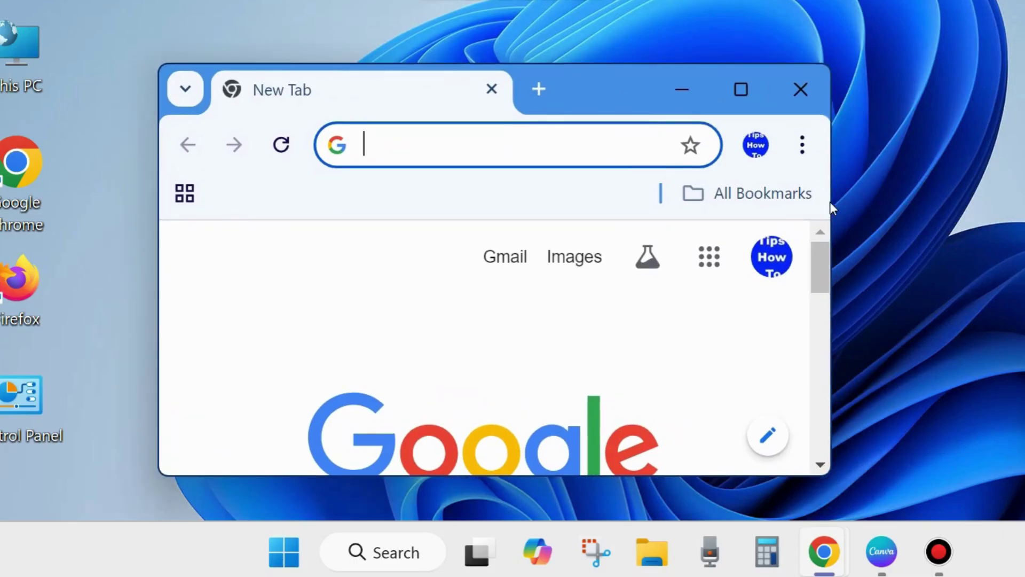
drag(834, 201, 1000, 221)
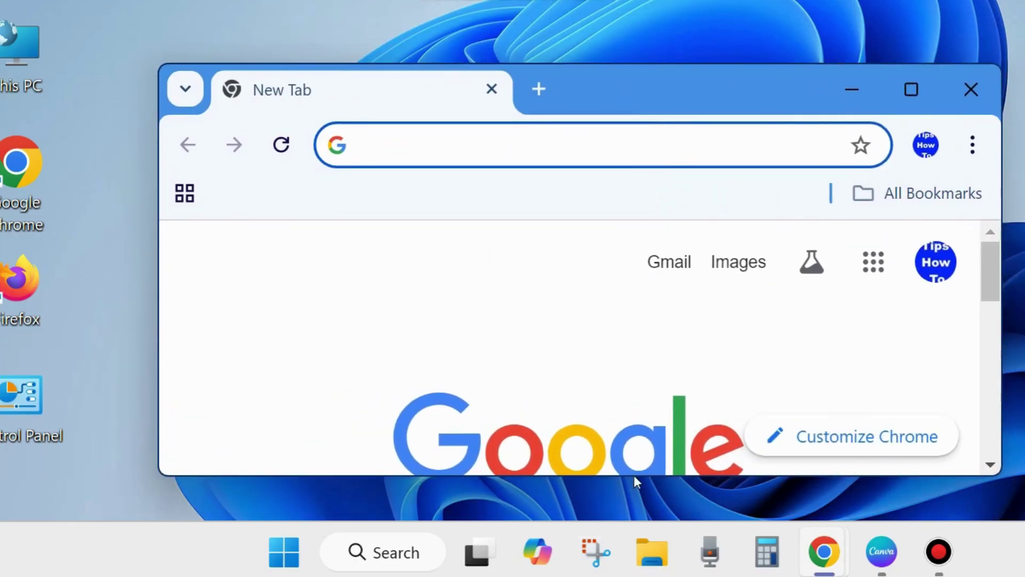
drag(628, 482, 624, 504)
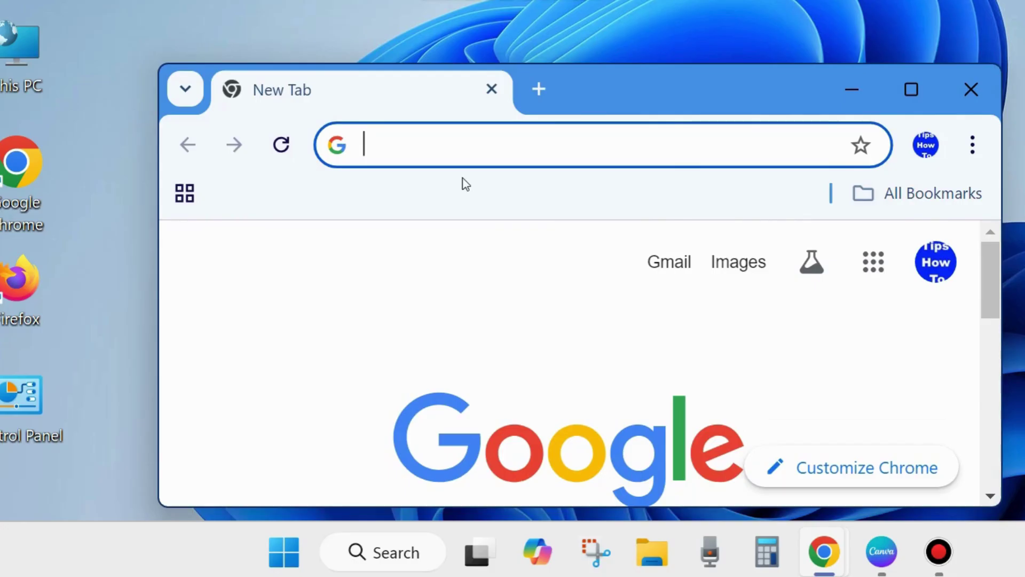
Step: Search Google for "microsoft update catalog" and open the Microsoft Update Catalog site from the results
text(microsof)
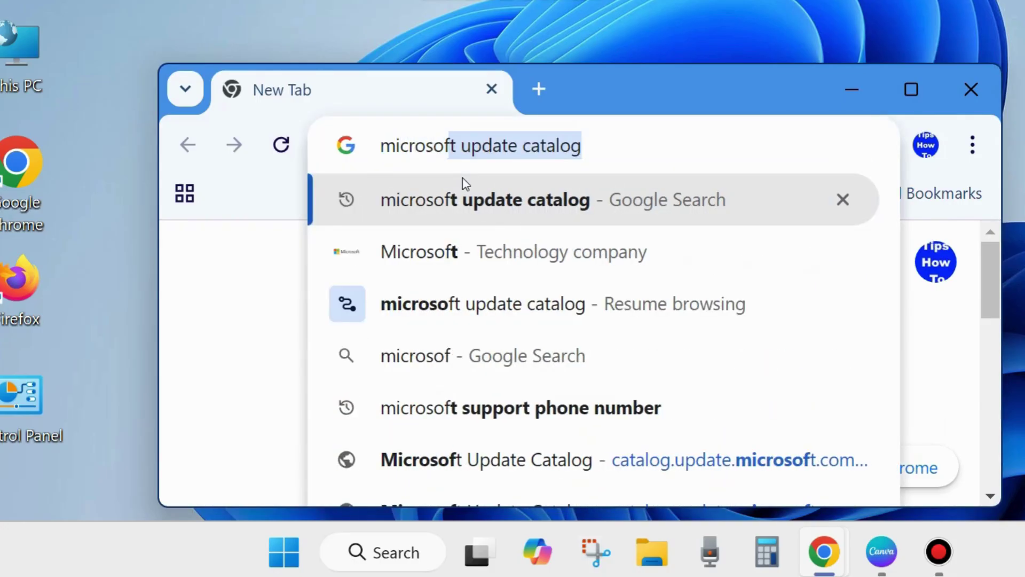
text(t)
click(593, 149)
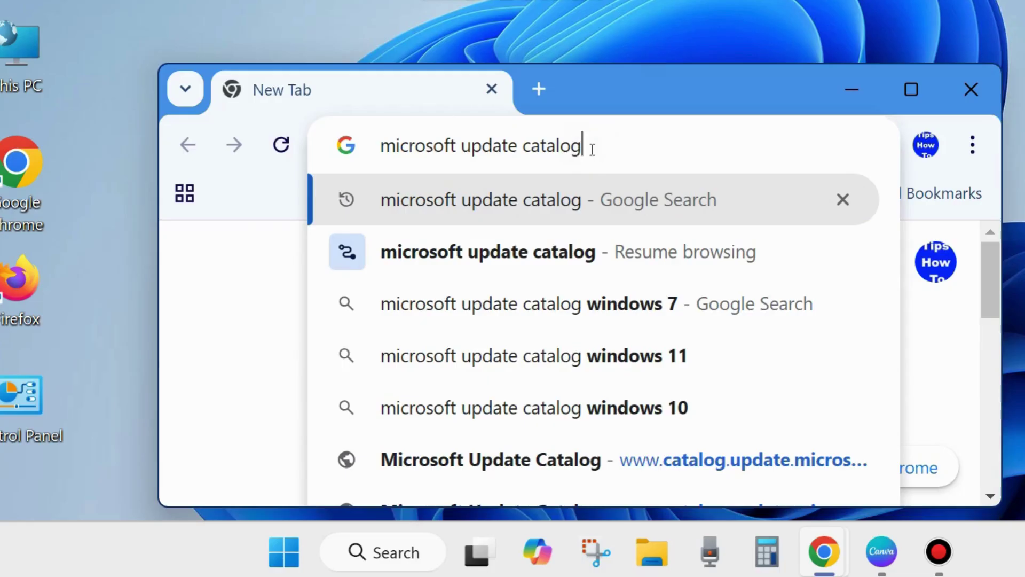
key(Return)
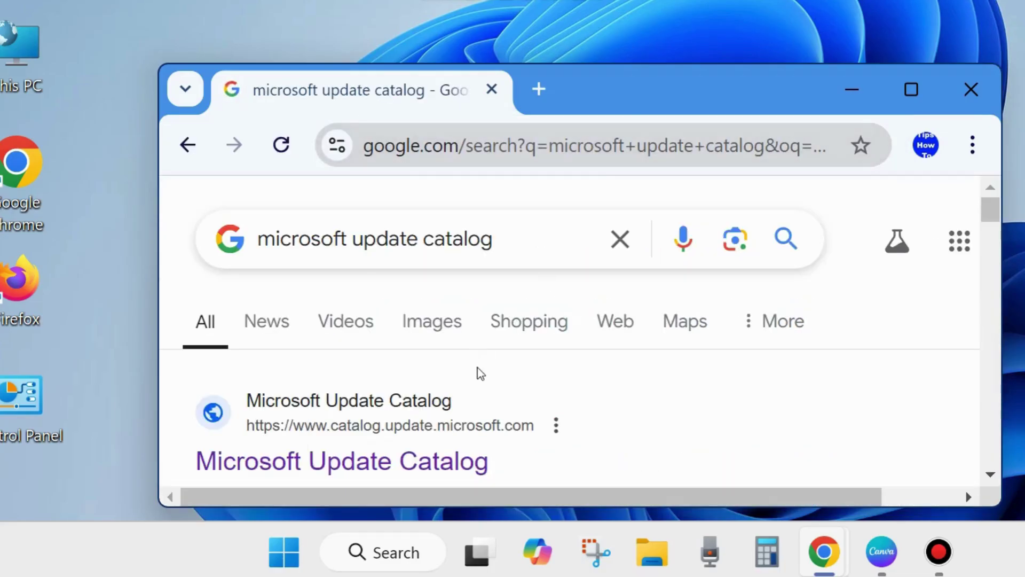
scroll(481, 374, down, 2)
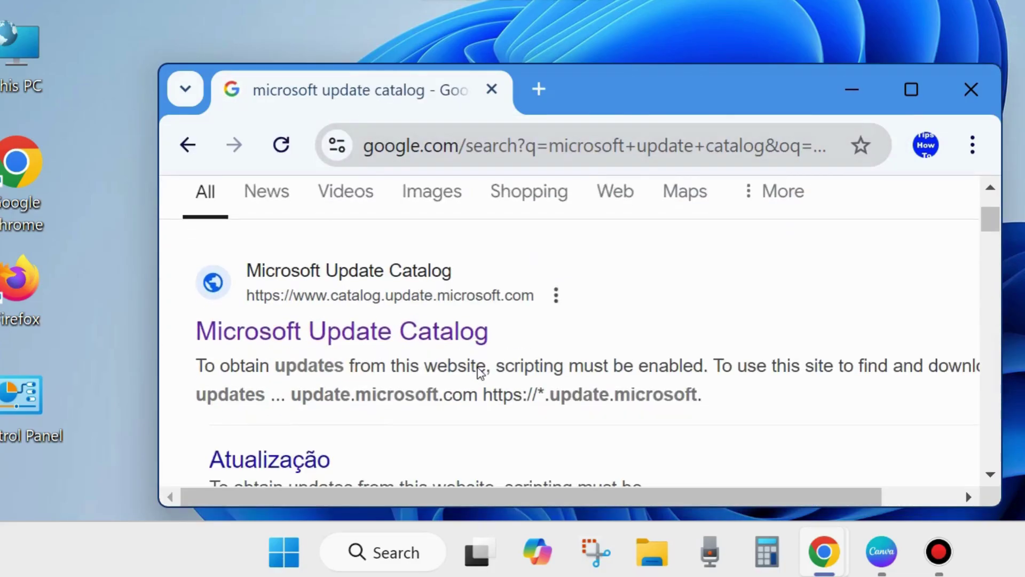
click(372, 341)
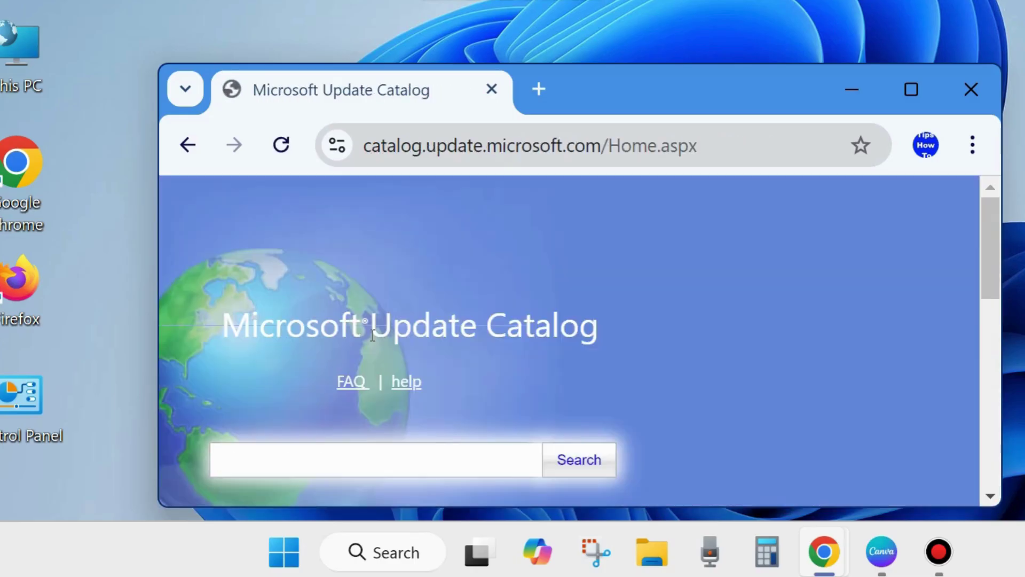
Step: Search the Microsoft Update Catalog for the update KB5050188
scroll(683, 360, down, 2)
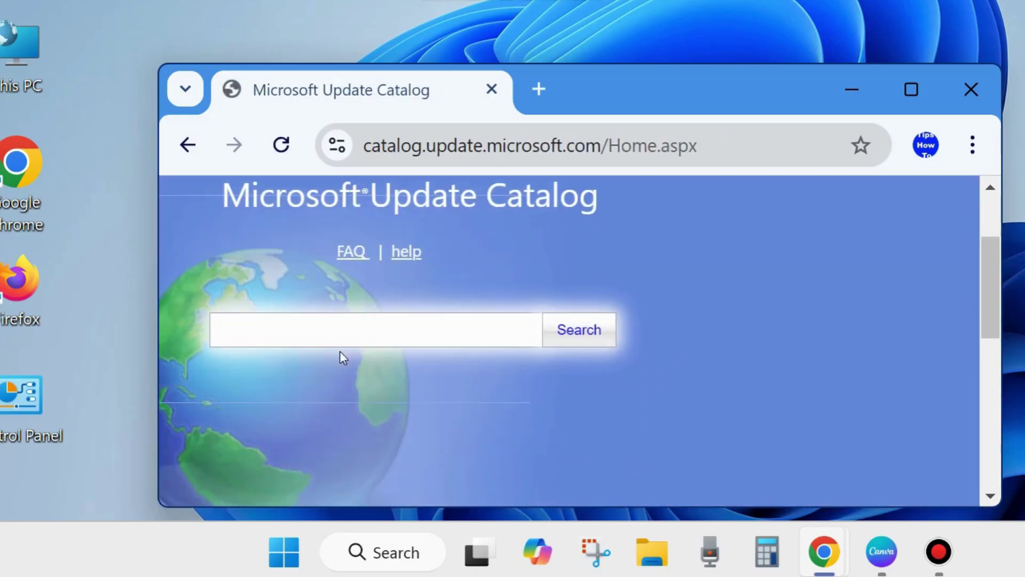
click(271, 327)
text(KB5050188)
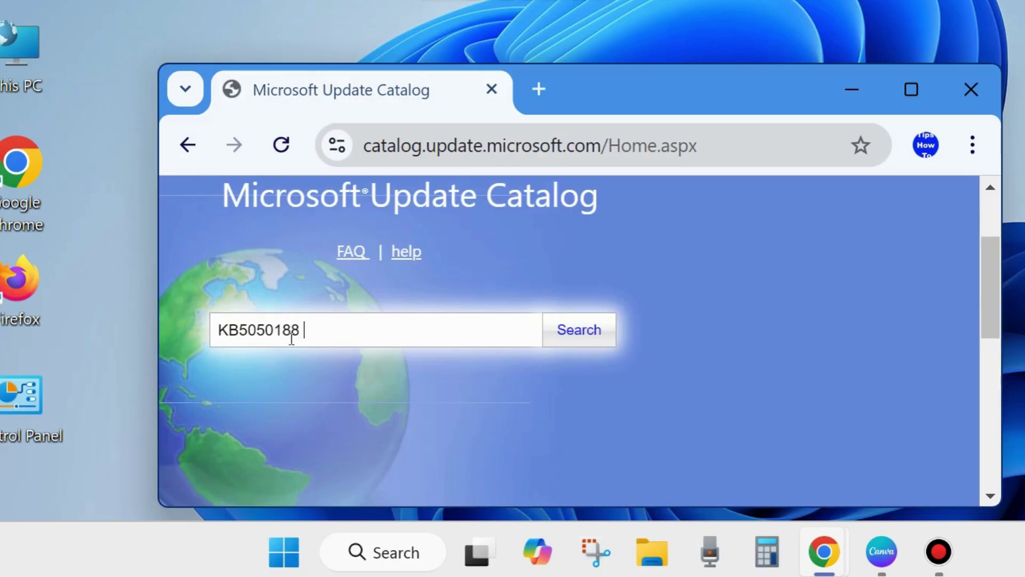
click(575, 333)
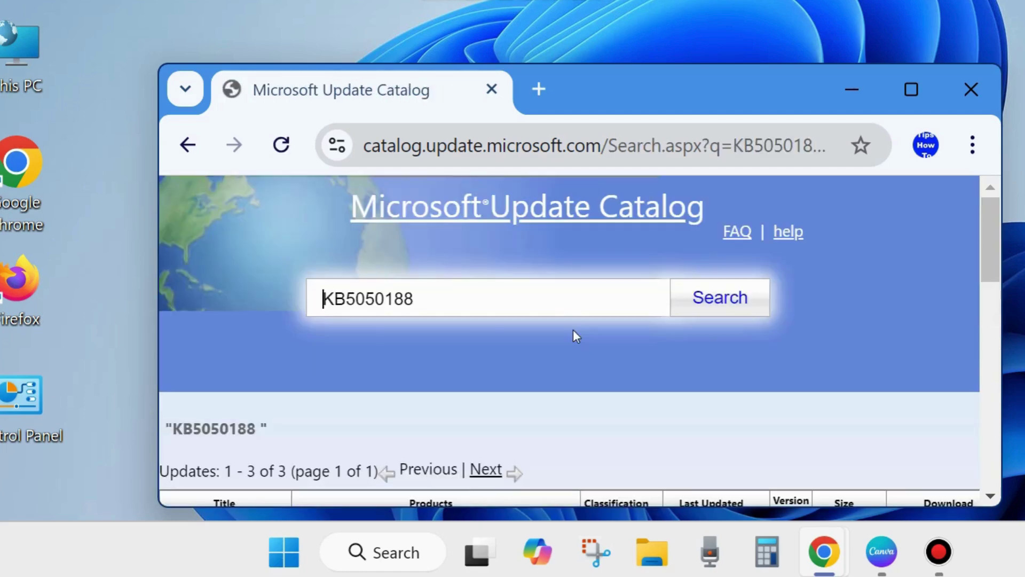
Step: Review the KB5050188 update packages and their download options for each system type, then close the browser window
scroll(575, 342, down, 5)
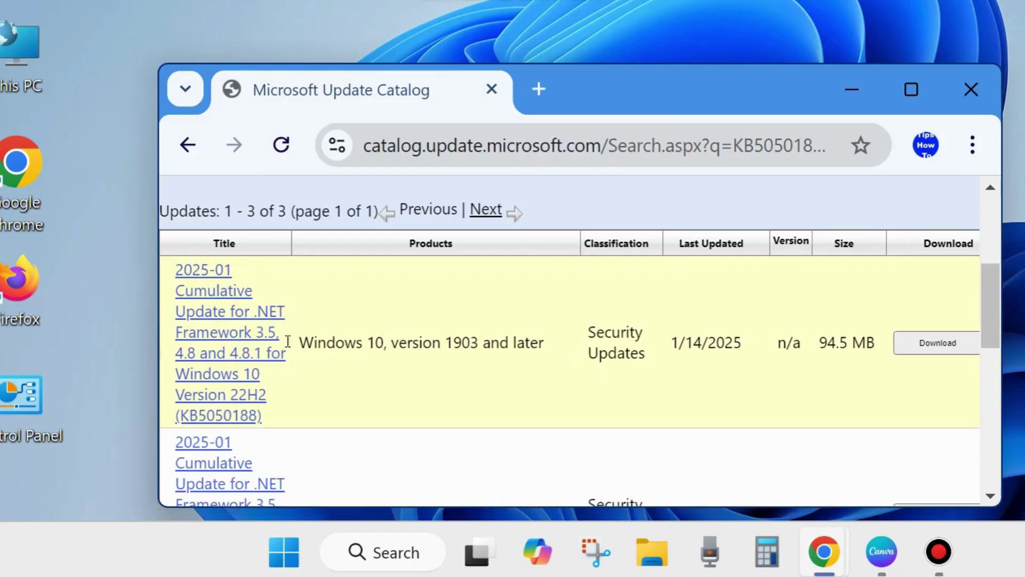
scroll(384, 395, down, 3)
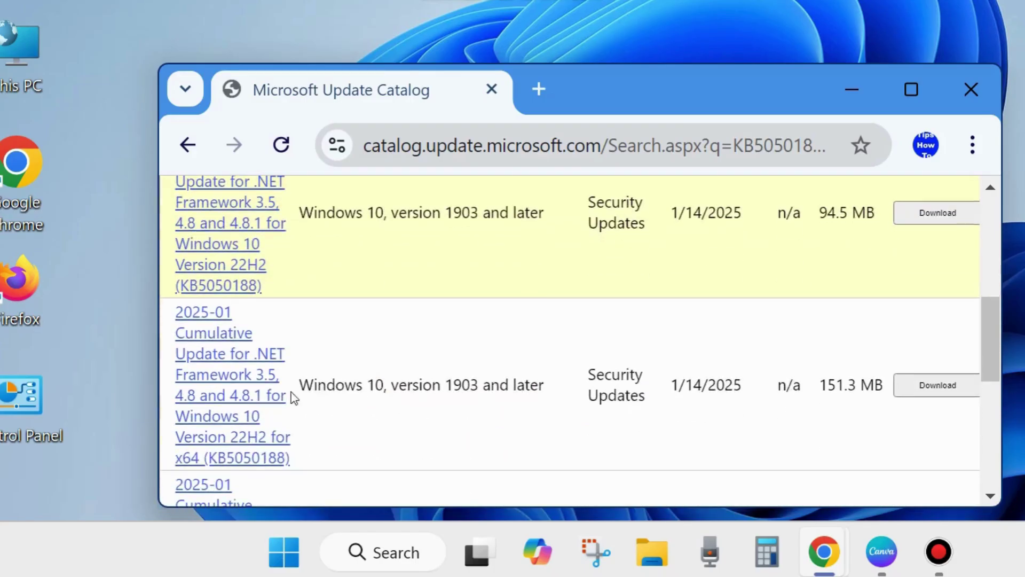
scroll(495, 390, down, 5)
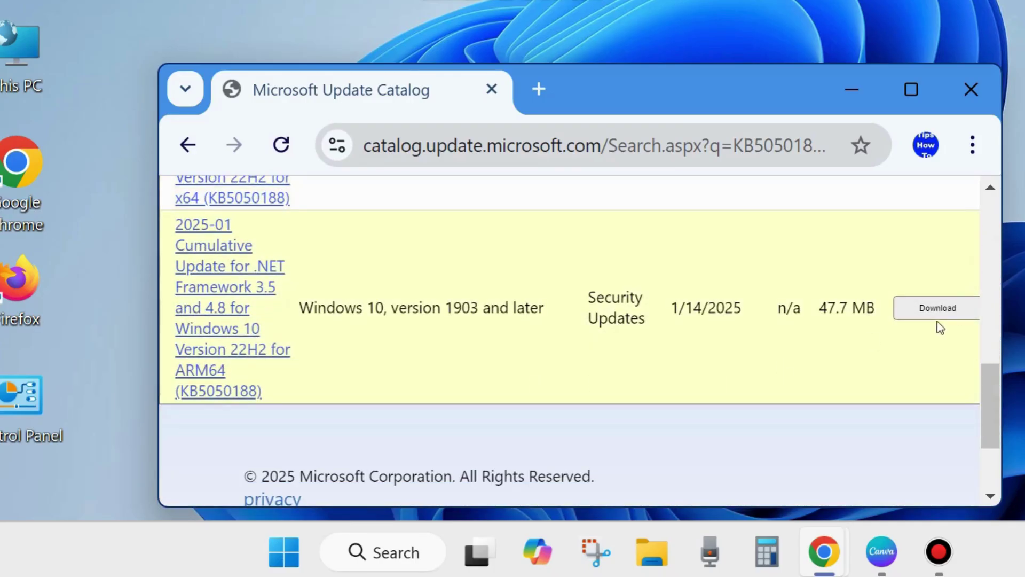
scroll(929, 322, up, 5)
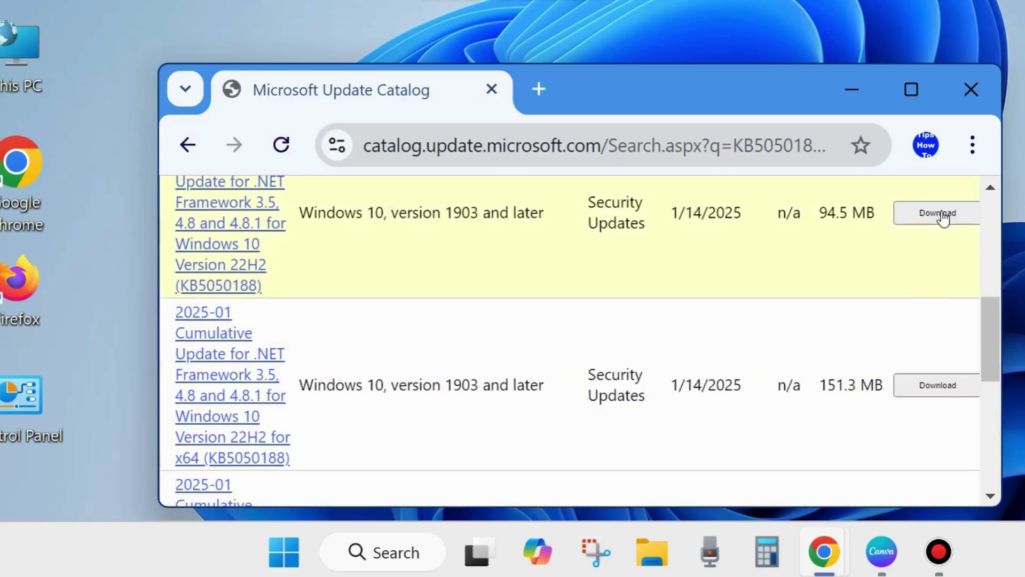
scroll(408, 380, down, 2)
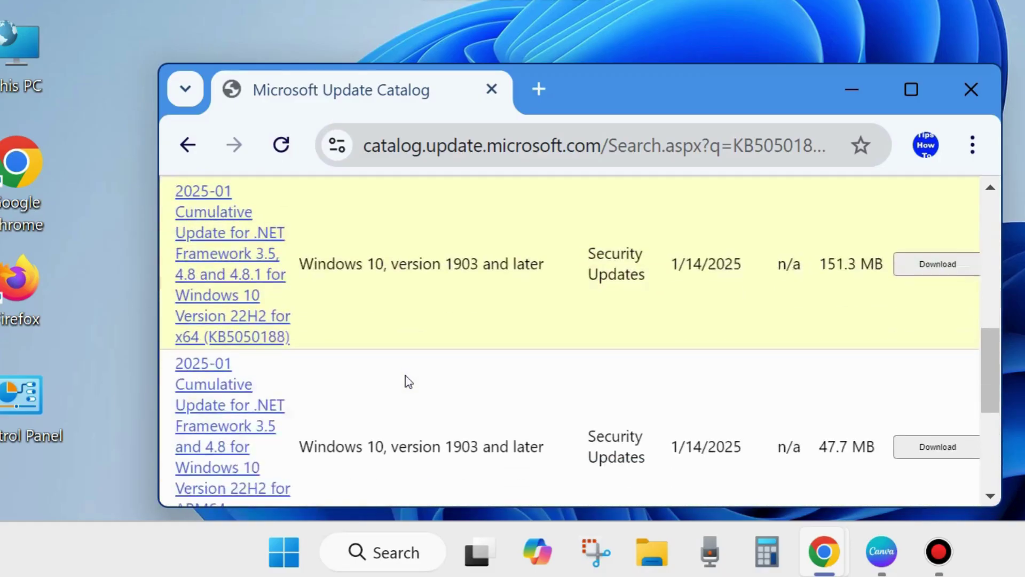
scroll(409, 381, up, 1)
scroll(408, 380, down, 1)
scroll(618, 456, up, 8)
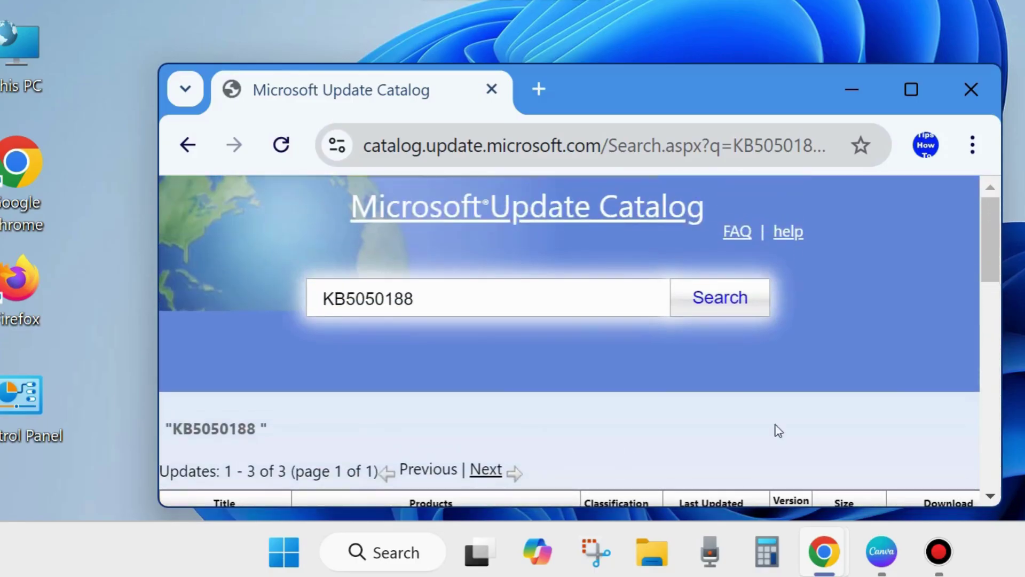
click(971, 89)
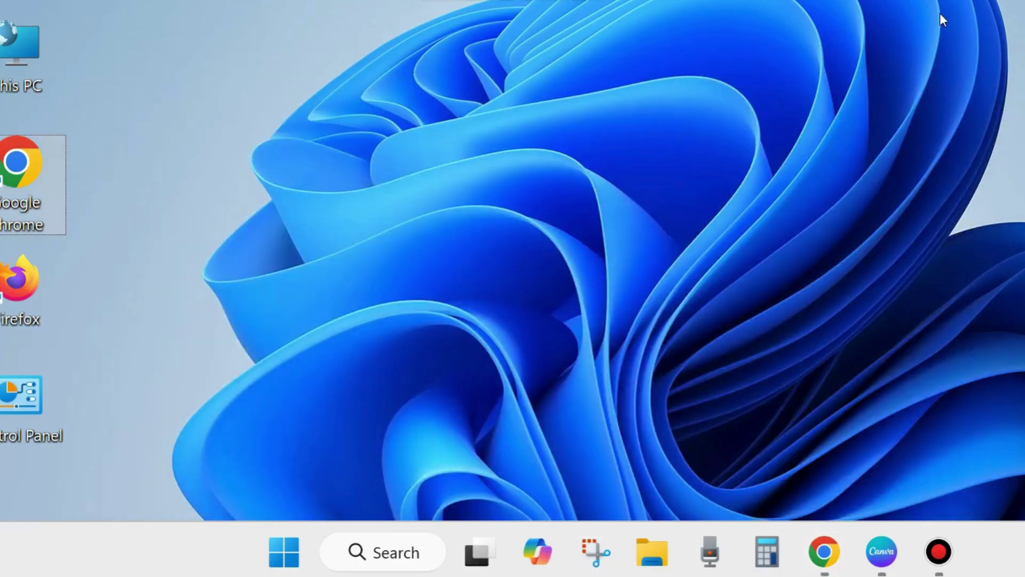